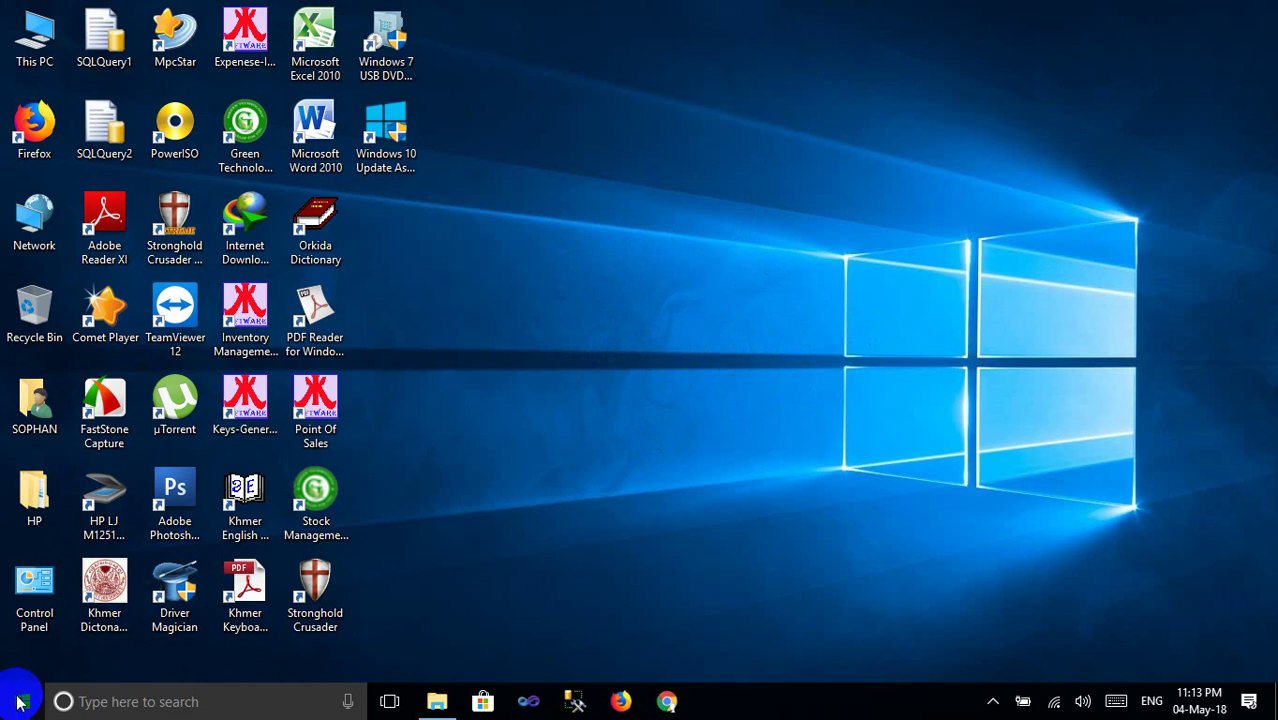
# Step: Open the Update & security section of Windows Settings
pyautogui.click(18, 704)
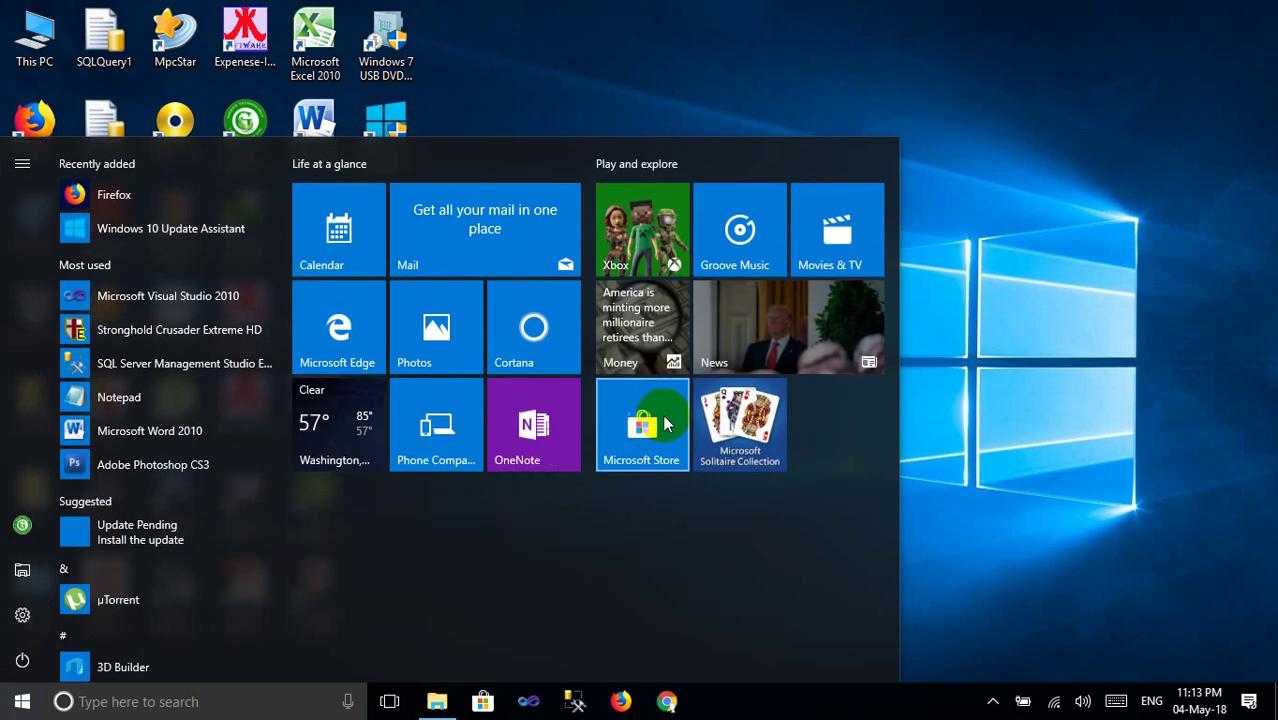
pyautogui.click(558, 408)
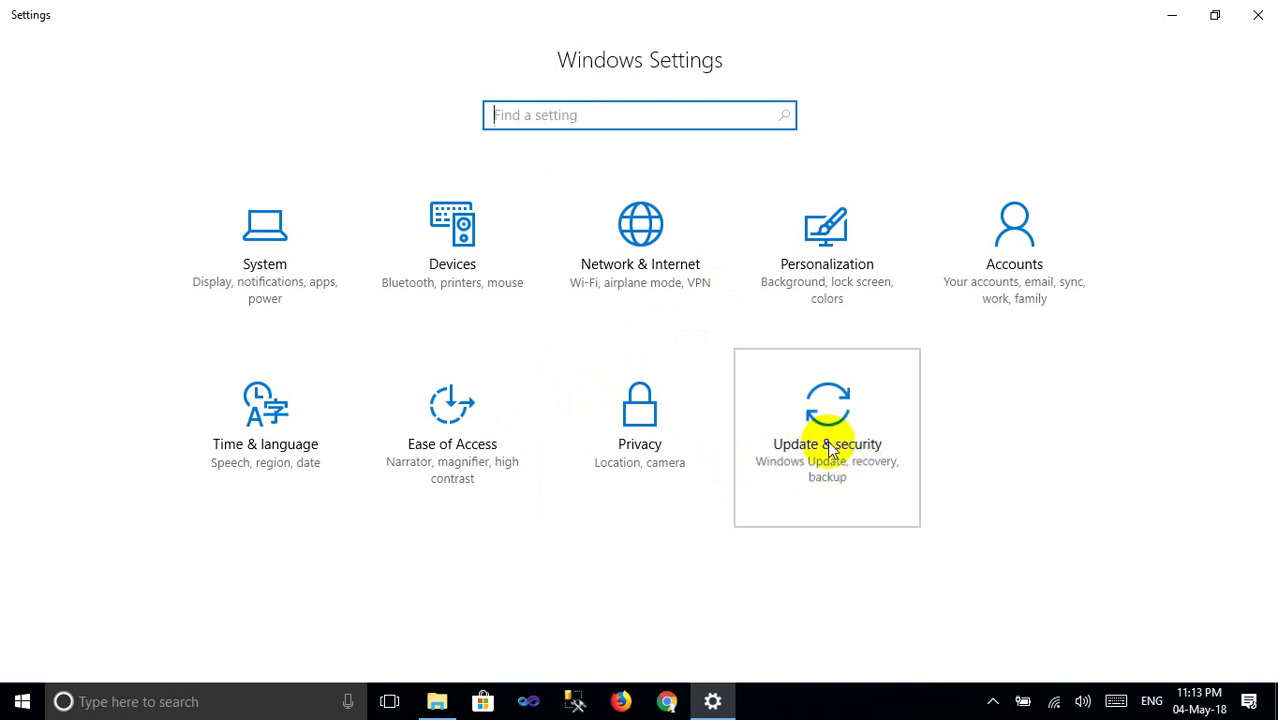
pyautogui.click(1054, 702)
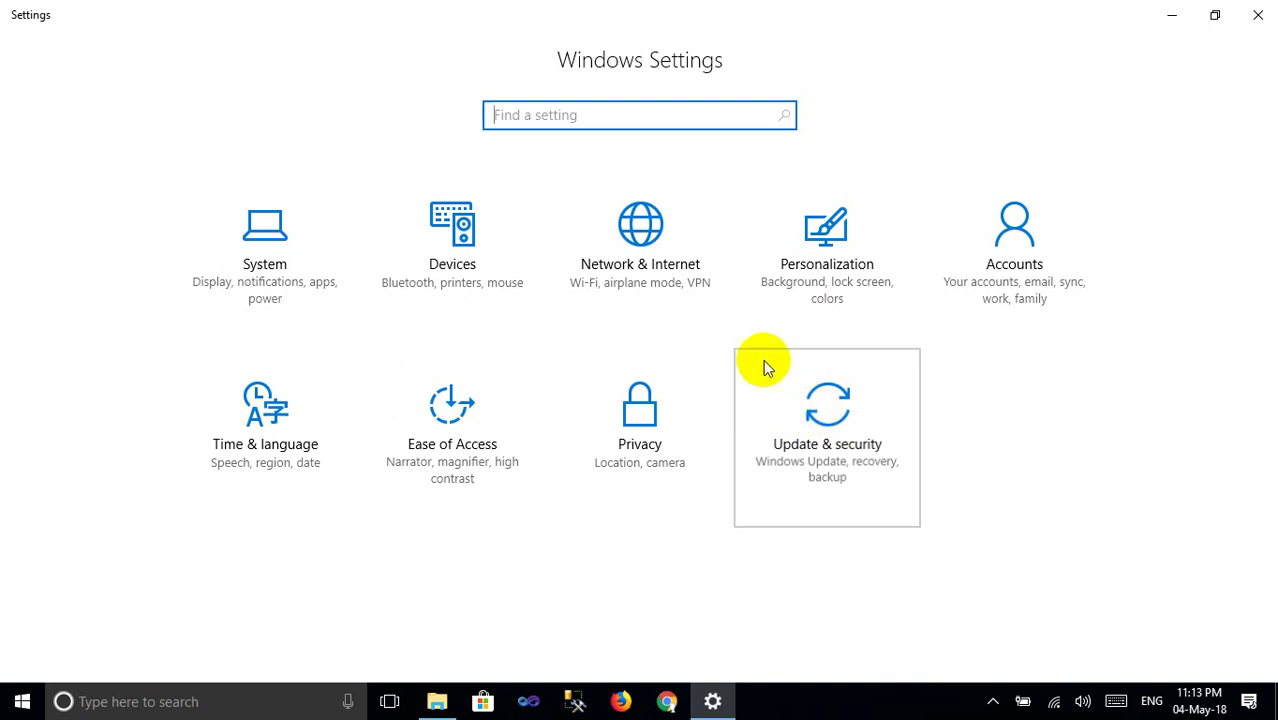
pyautogui.click(805, 435)
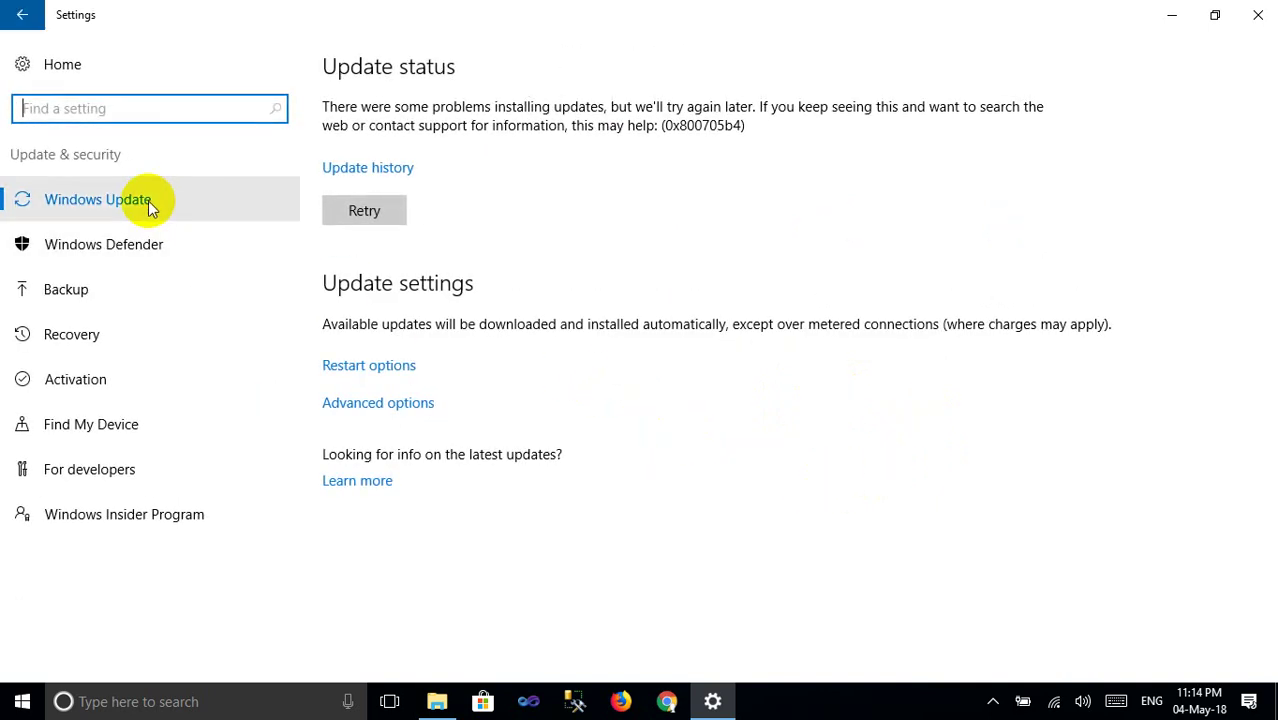
# Step: Retry the update installation from the Windows Update page and close Settings
pyautogui.click(88, 207)
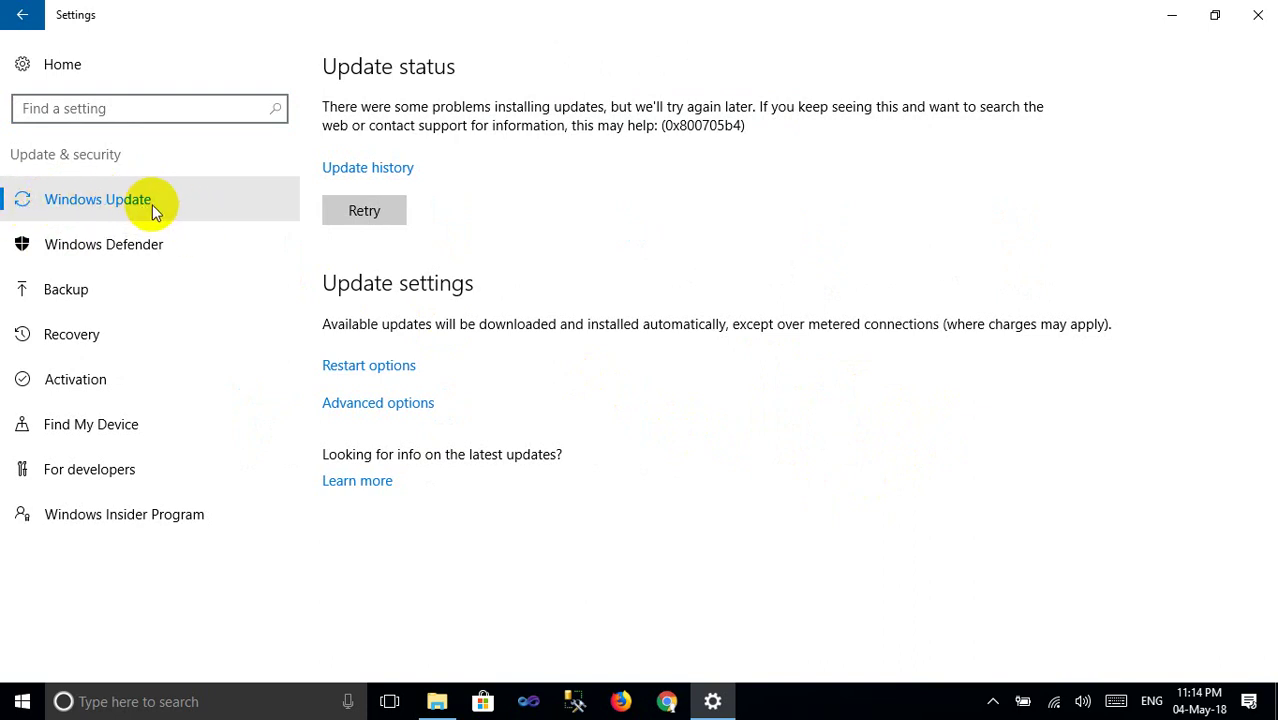
pyautogui.click(356, 209)
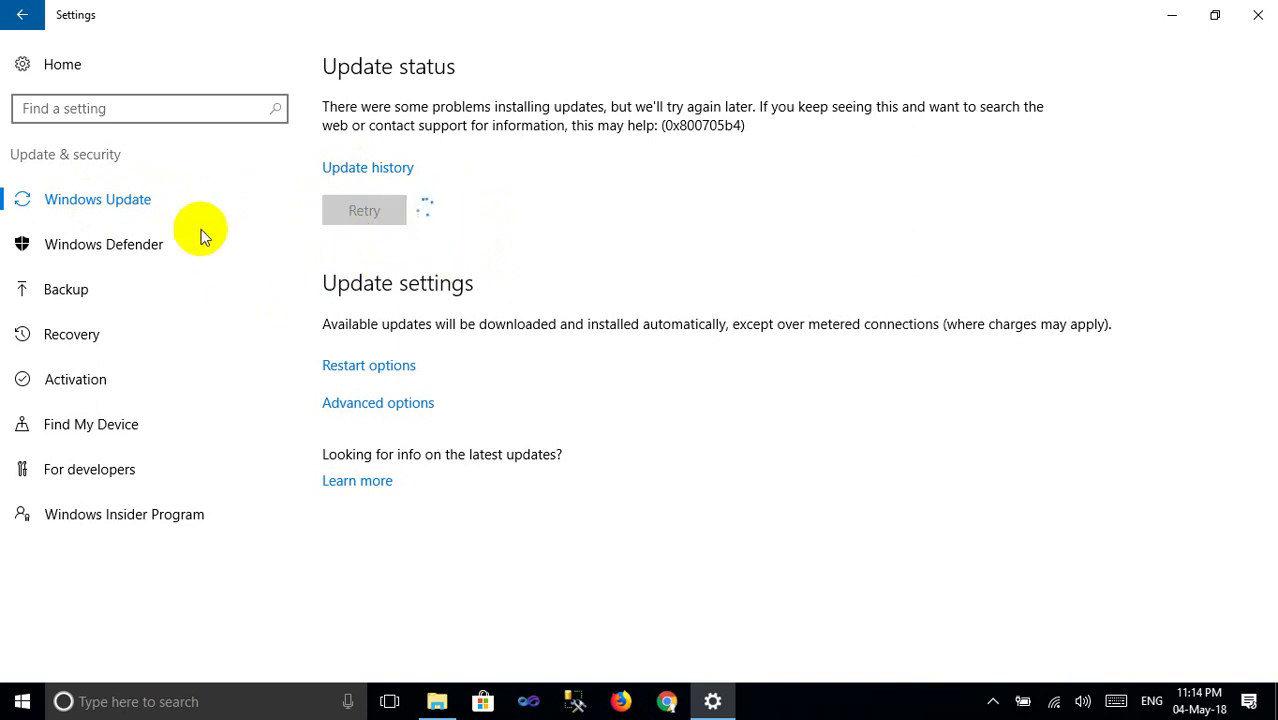
pyautogui.click(1257, 16)
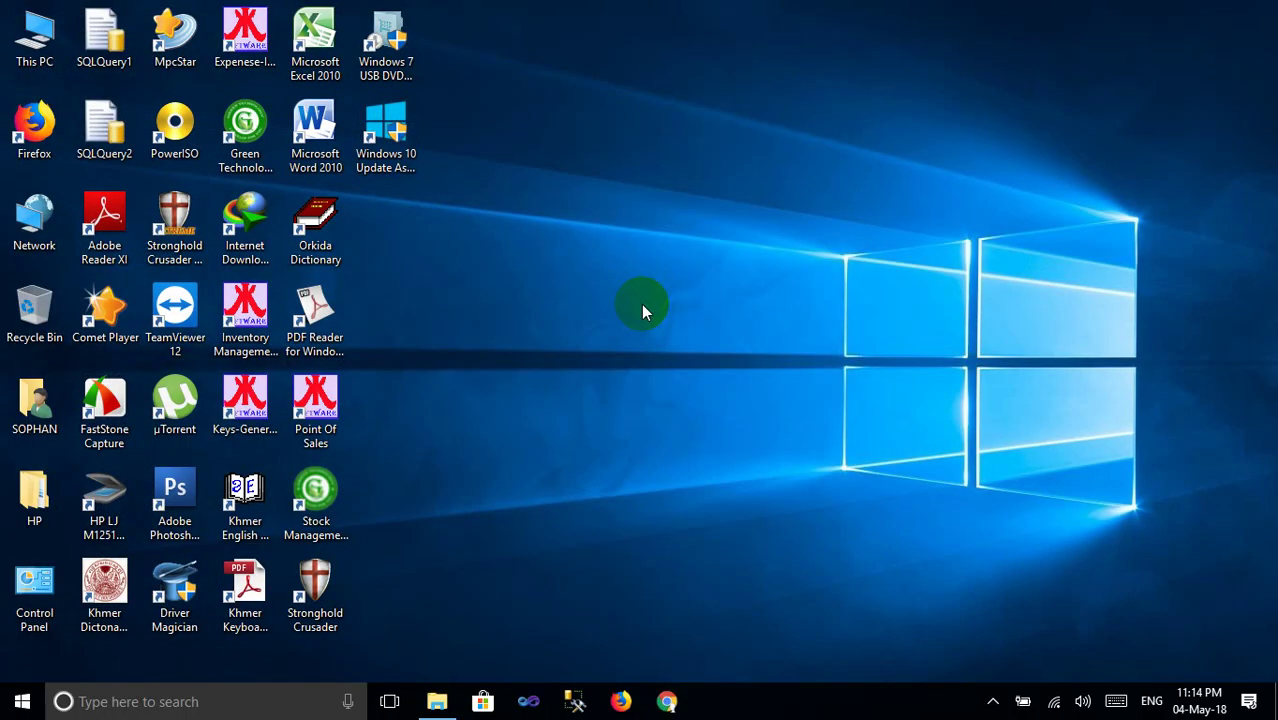
# Step: Search Windows for "control" and open Control Panel
pyautogui.click(188, 699)
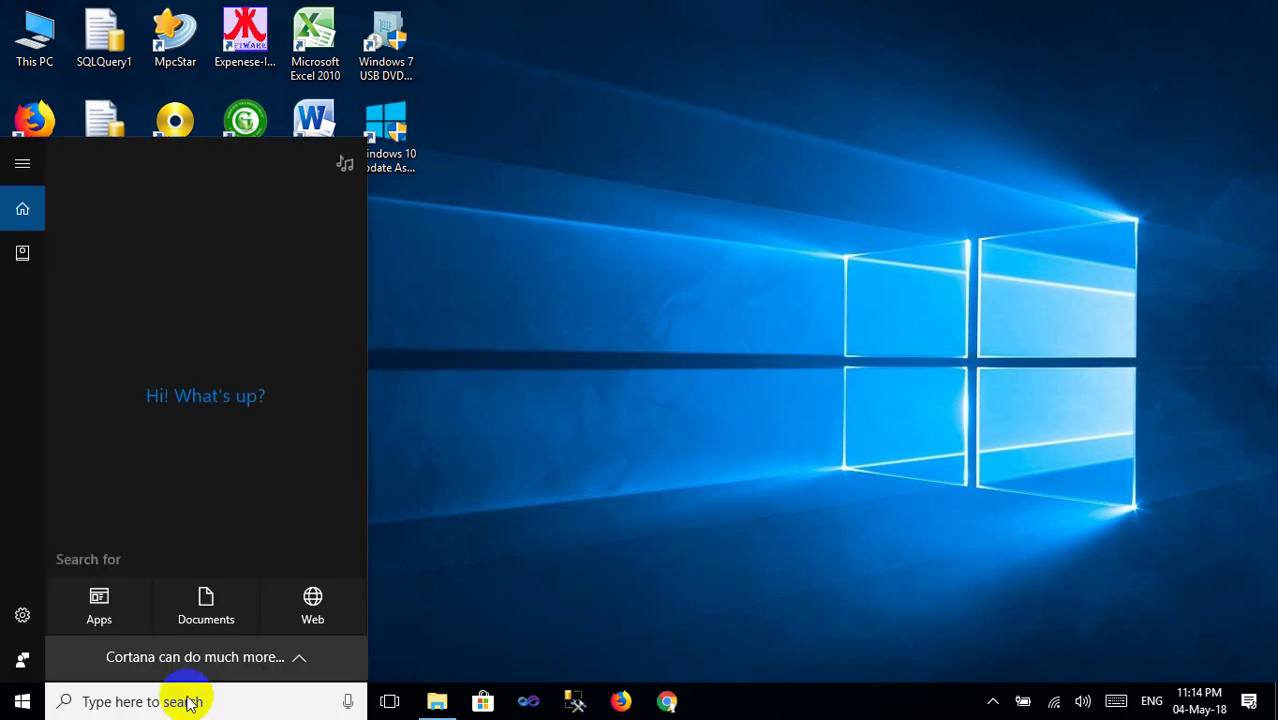
pyautogui.write('c')
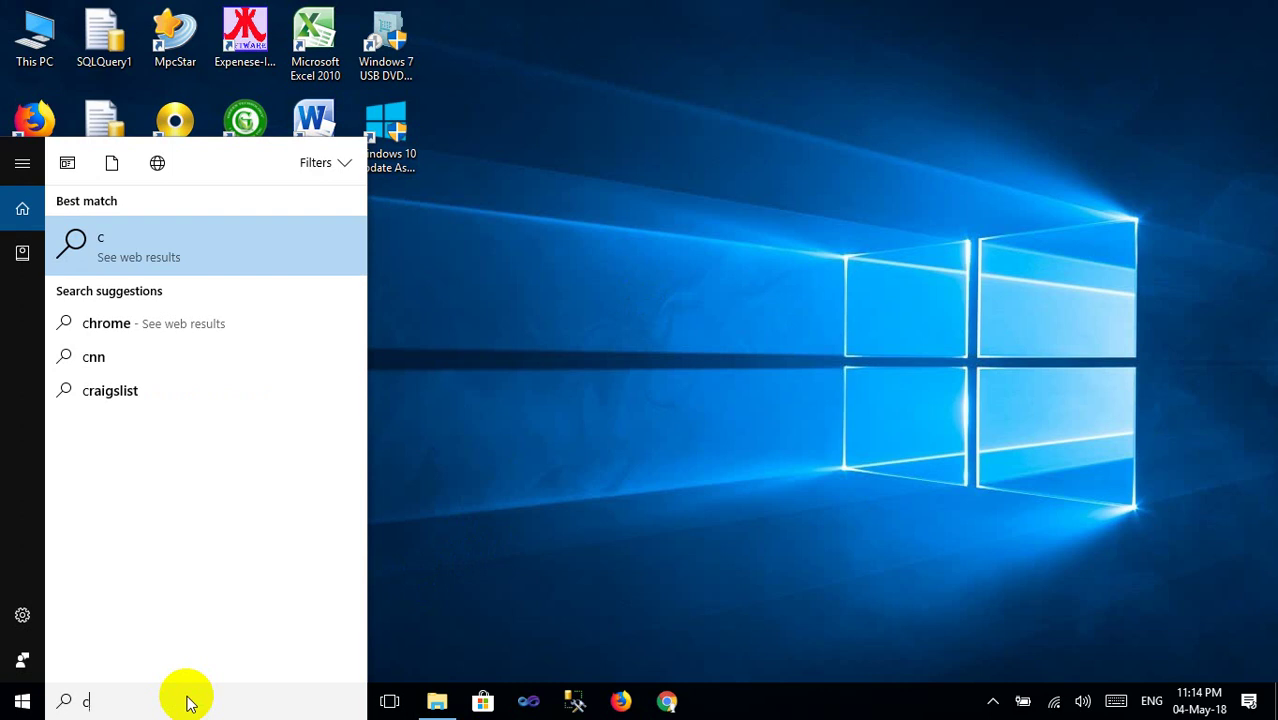
pyautogui.write('ont')
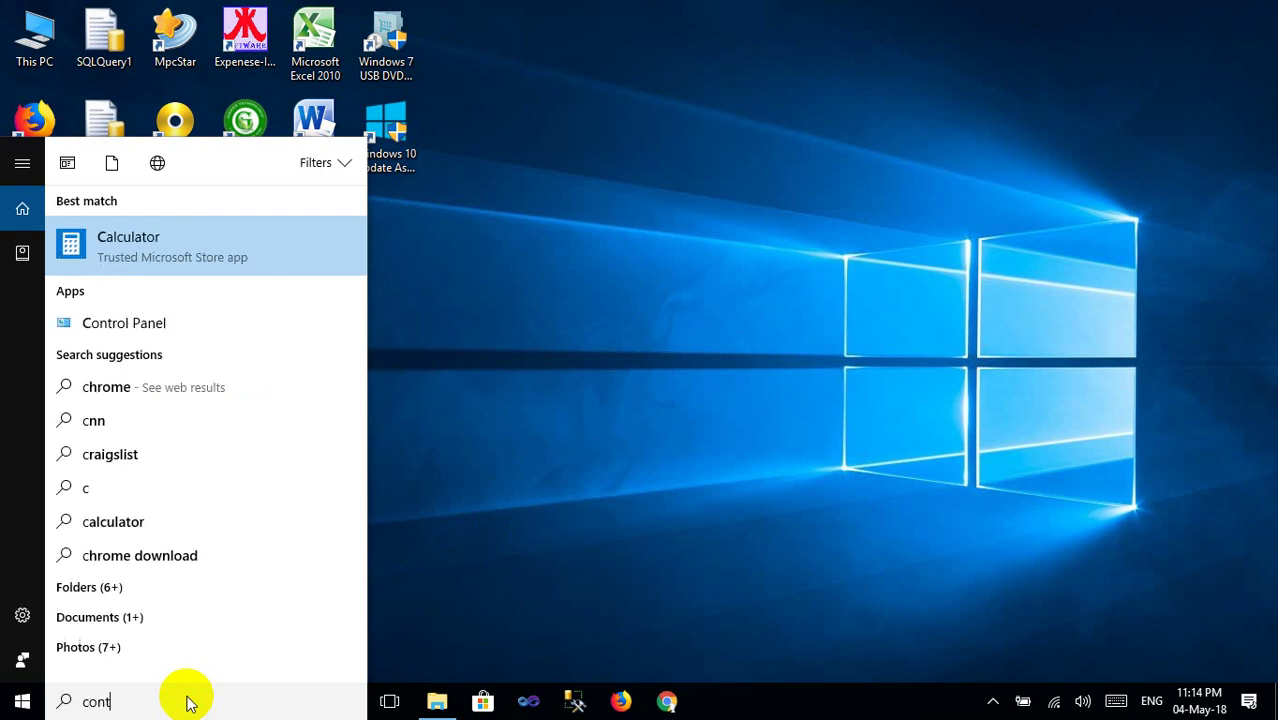
pyautogui.write('ontro')
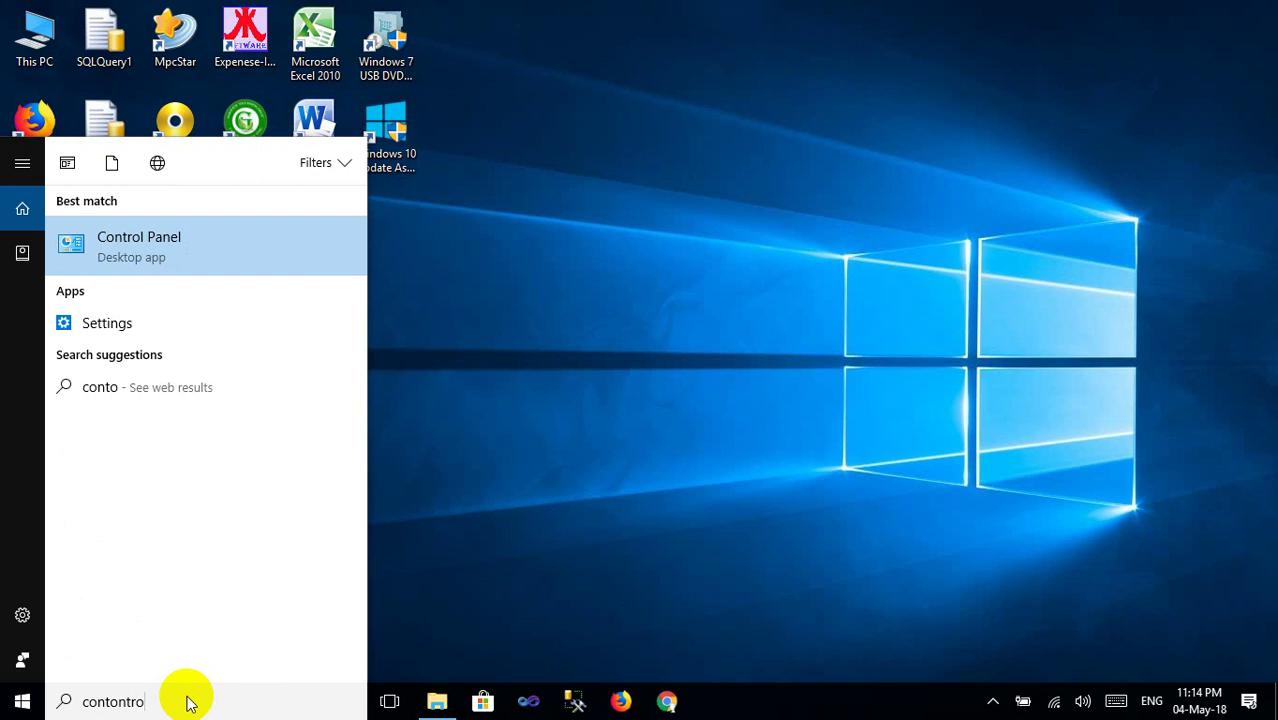
pyautogui.press('BackSpace')
pyautogui.press('BackSpace')
pyautogui.press('BackSpace')
pyautogui.press('BackSpace')
pyautogui.press('BackSpace')
pyautogui.write('rol')
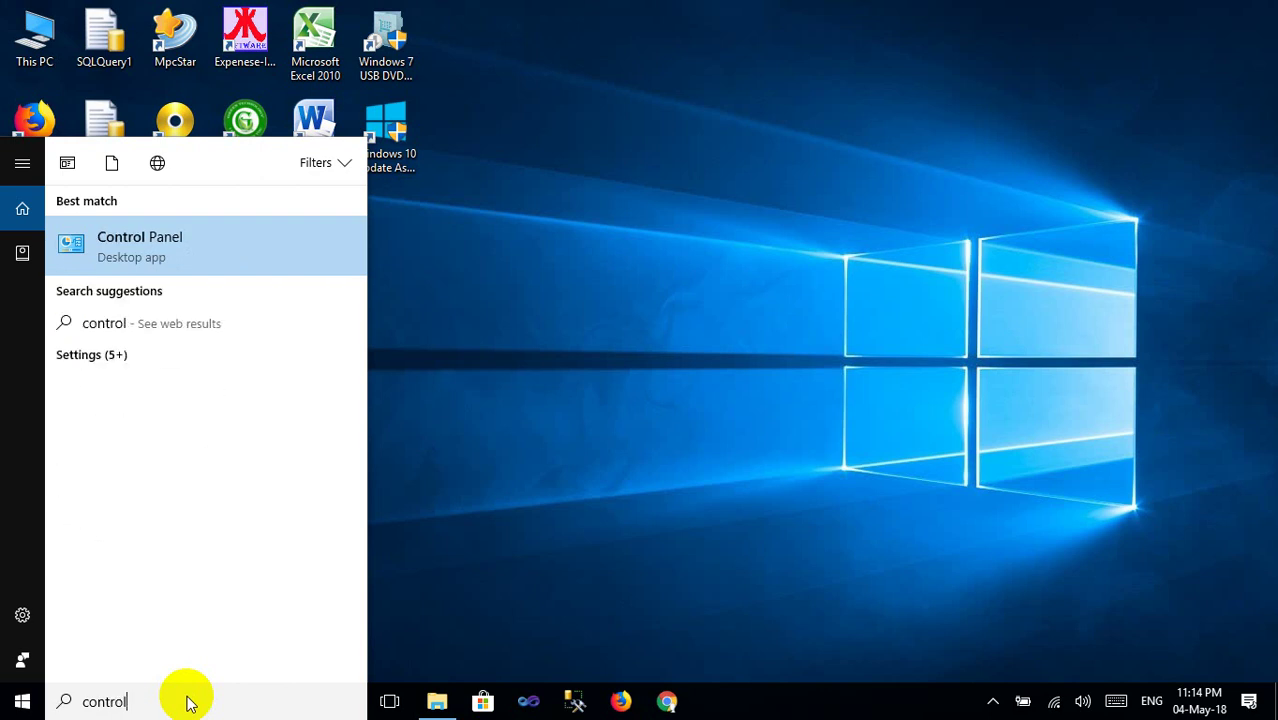
pyautogui.click(136, 250)
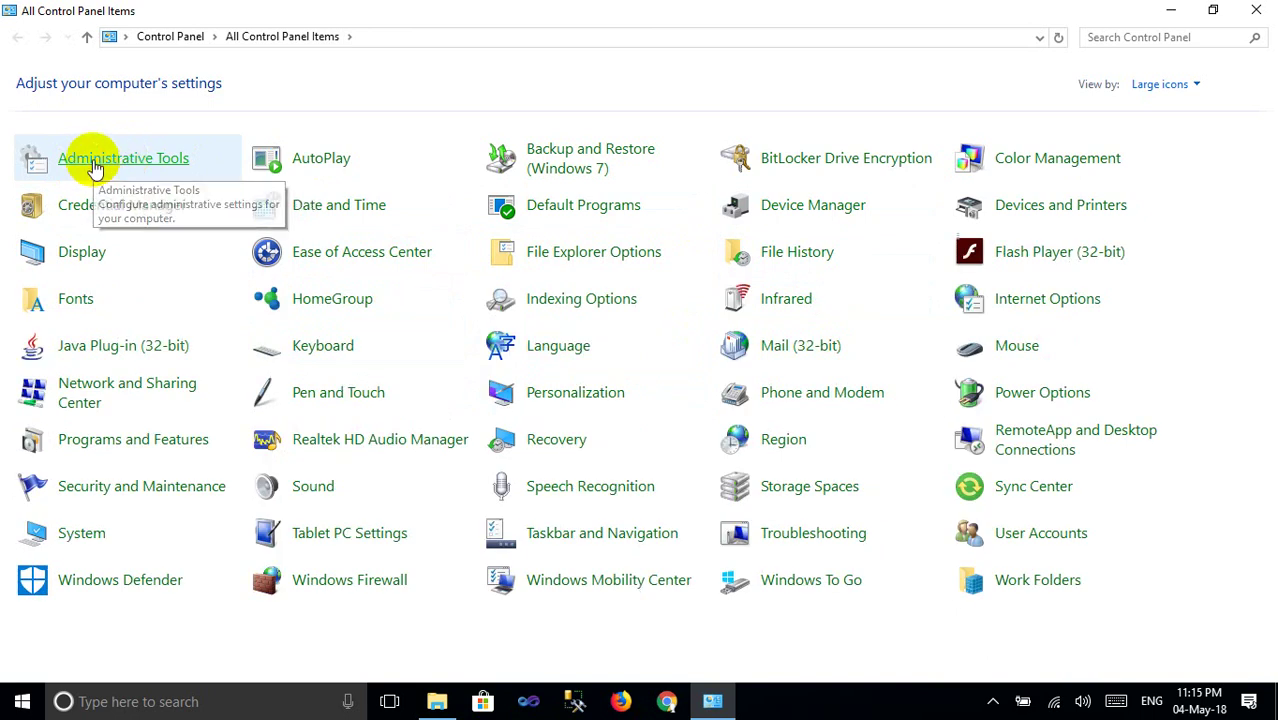
# Step: Open the Services console from Control Panel's Administrative Tools
pyautogui.click(95, 168)
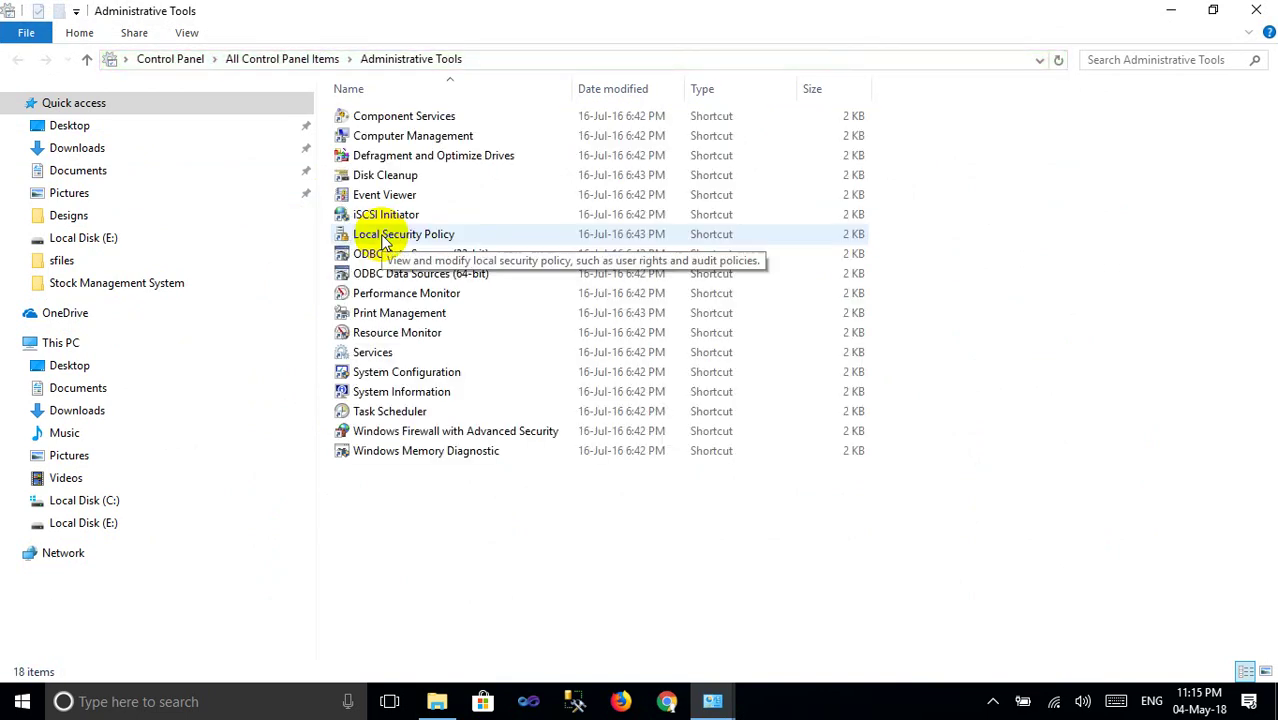
pyautogui.click(372, 357)
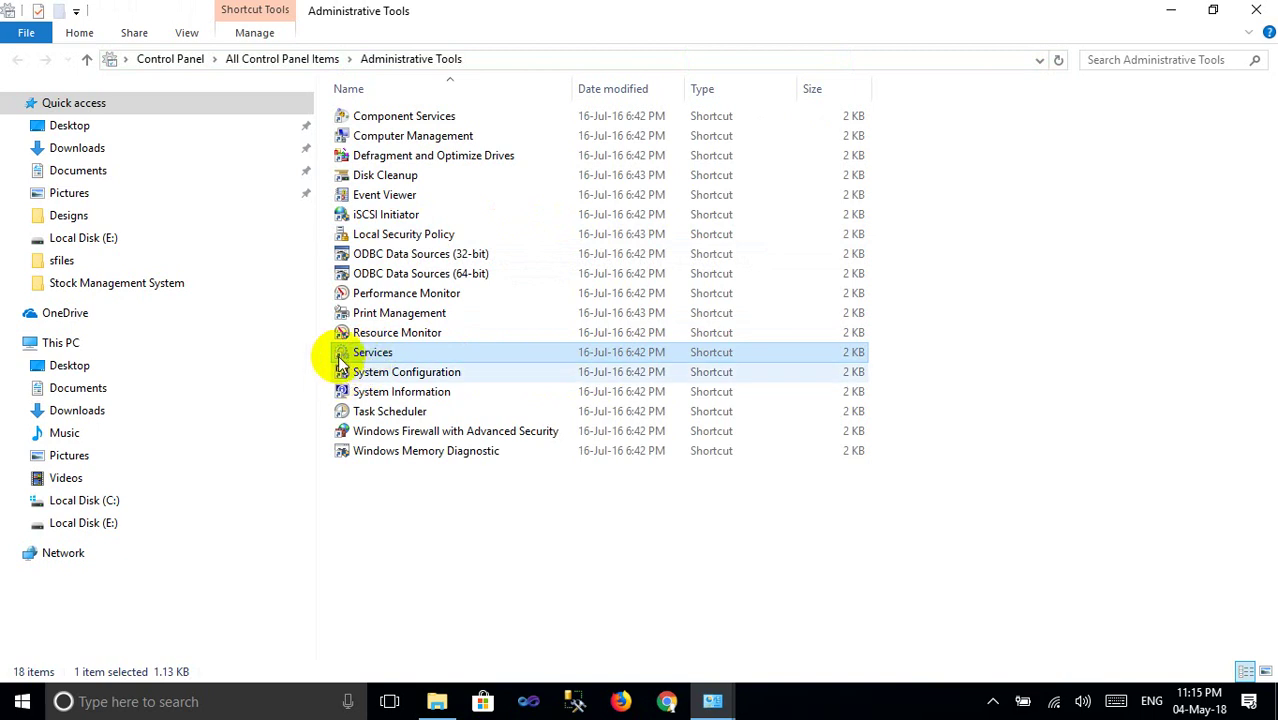
pyautogui.doubleClick(358, 362)
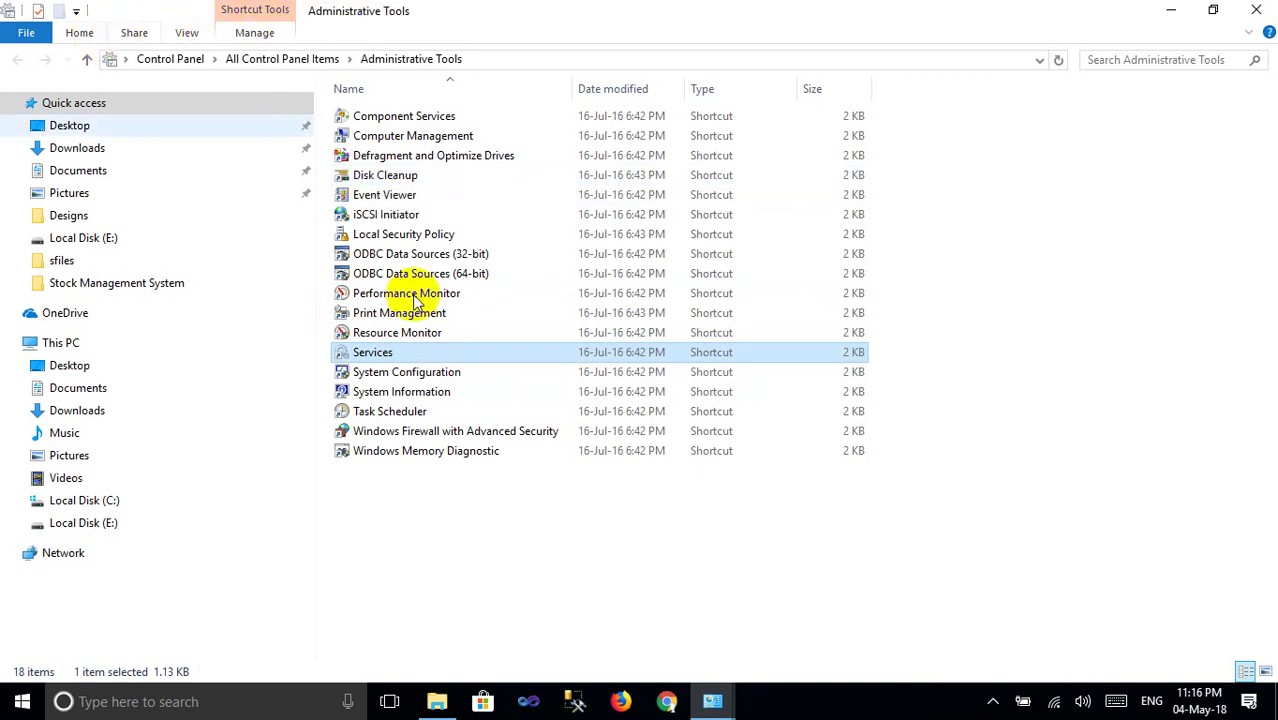
pyautogui.doubleClick(354, 350)
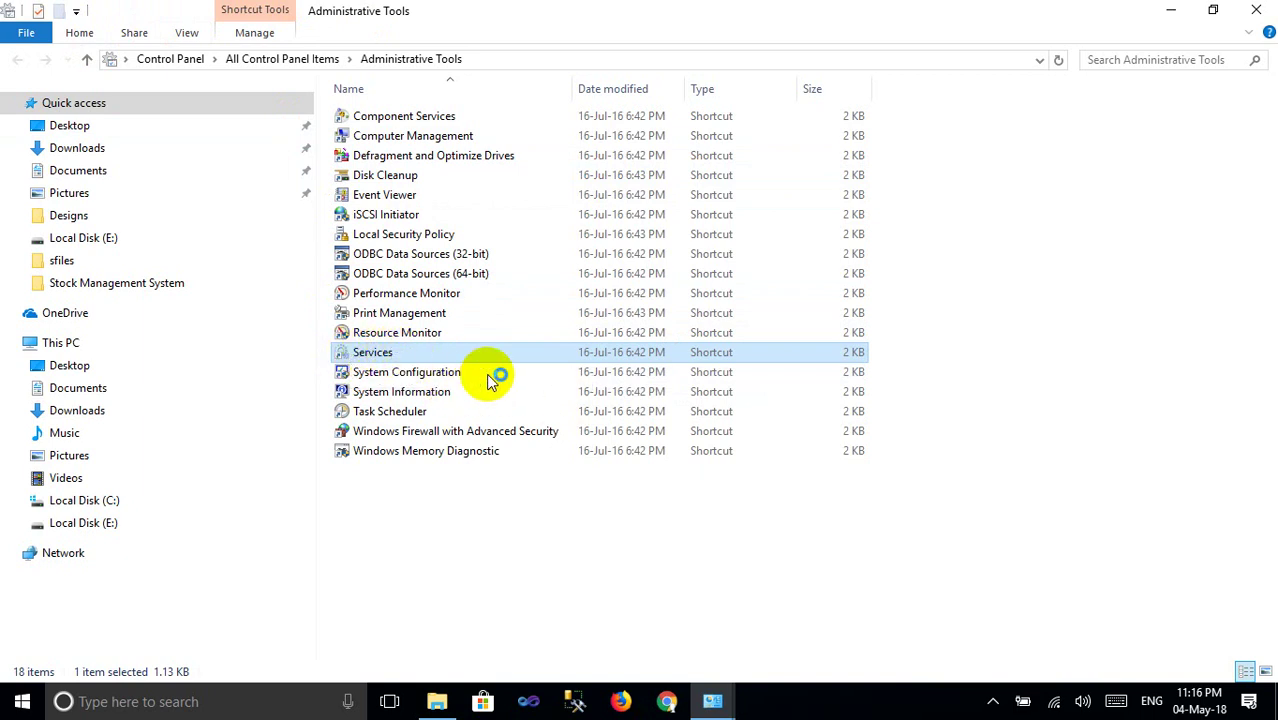
pyautogui.click(726, 706)
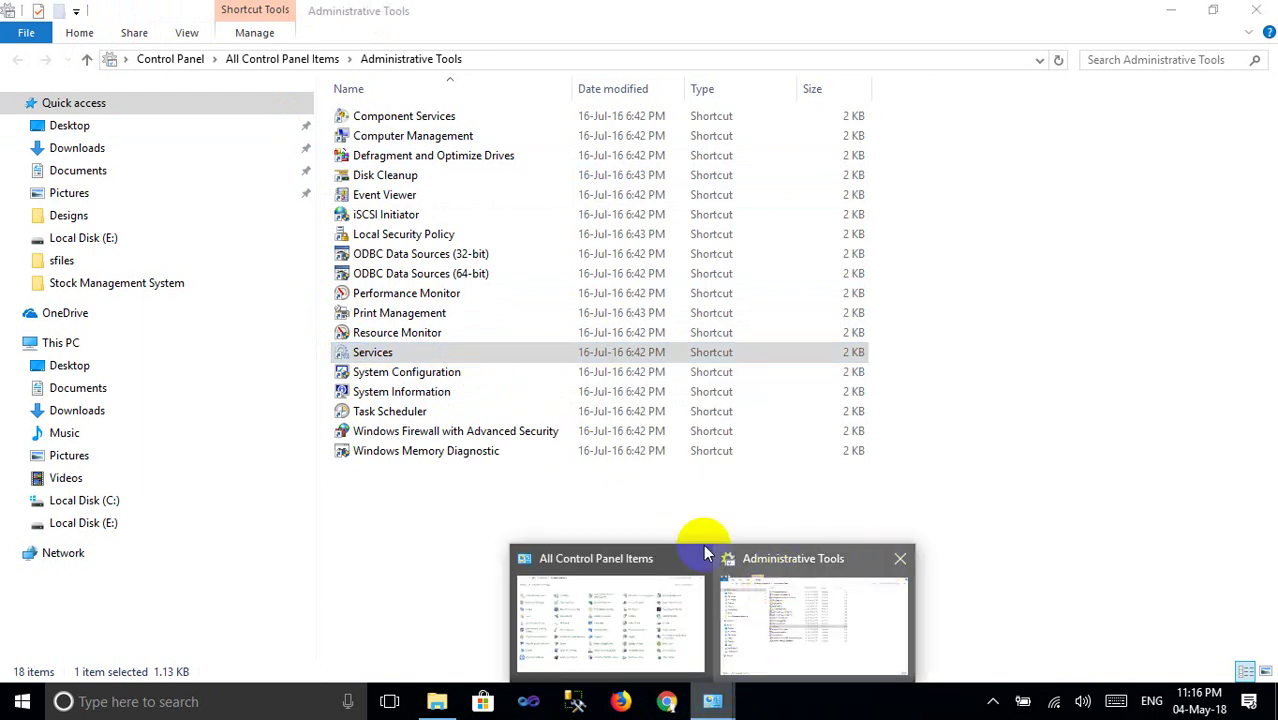
pyautogui.click(501, 357)
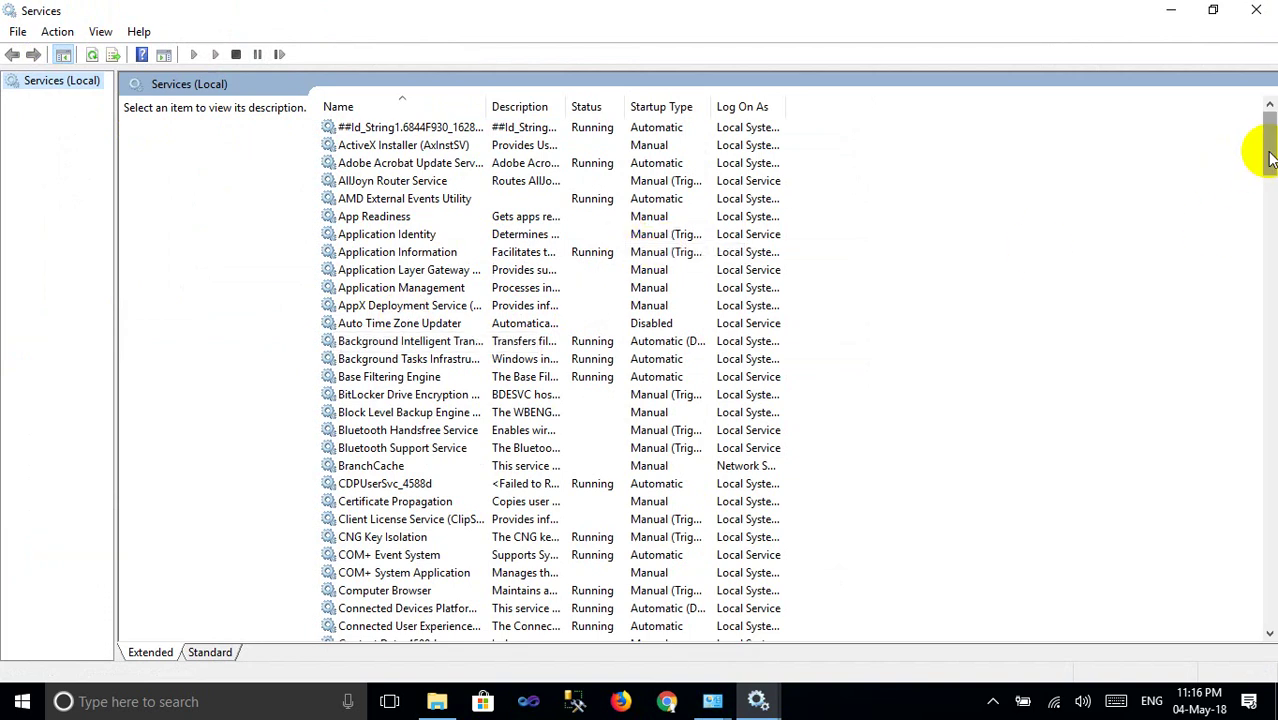
# Step: Set the Windows Update service's startup type to Disabled in its properties and stop the service
pyautogui.moveTo(1270, 158); pyautogui.dragTo(1230, 617)
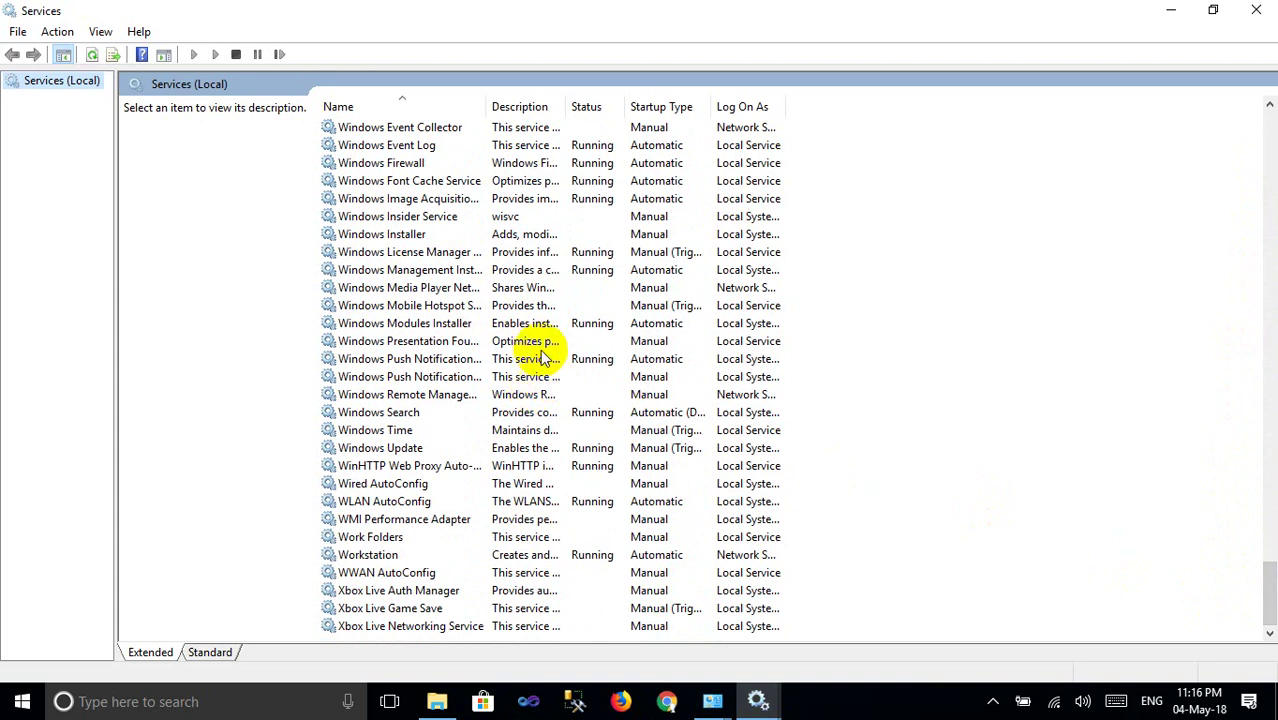
pyautogui.click(365, 452)
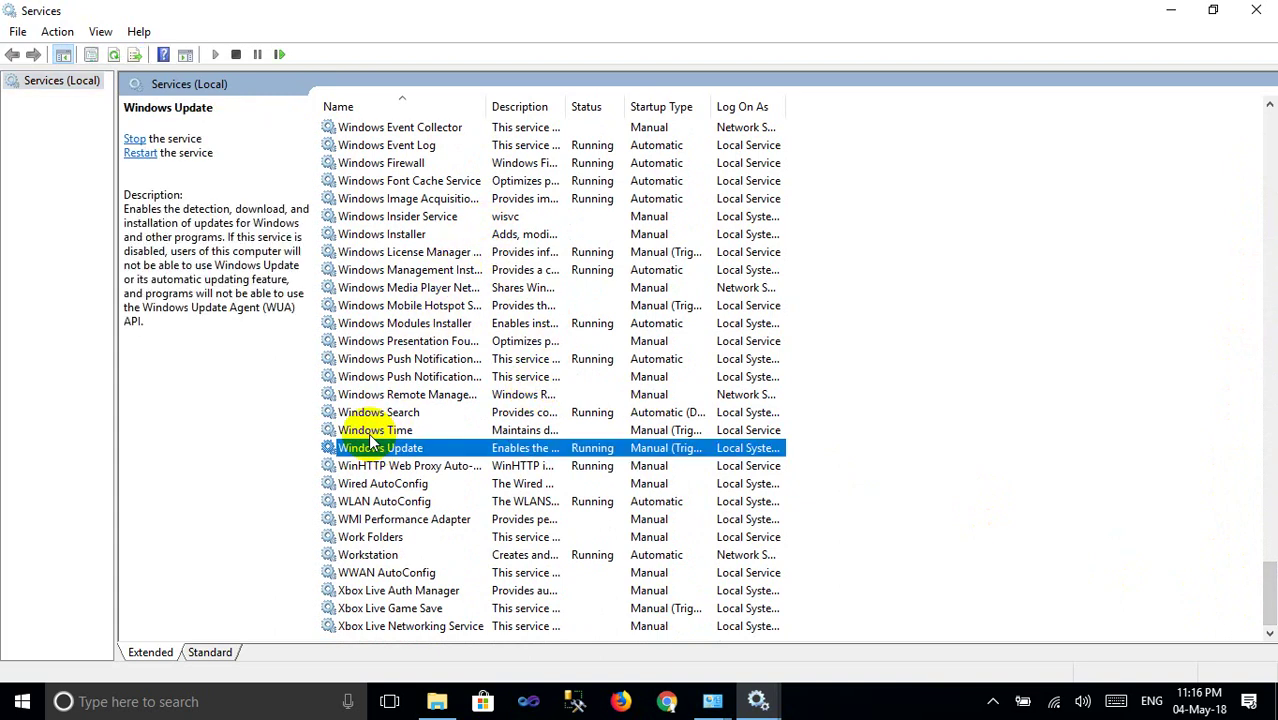
pyautogui.rightClick(362, 451)
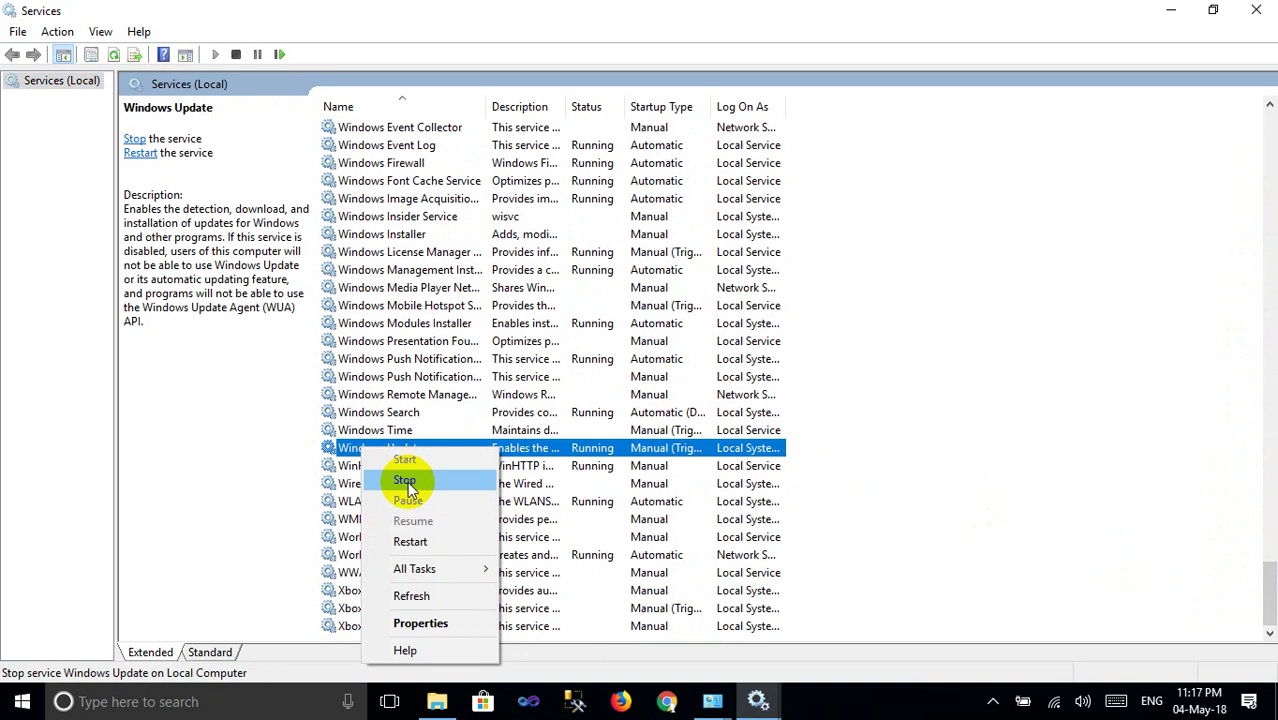
pyautogui.click(343, 451)
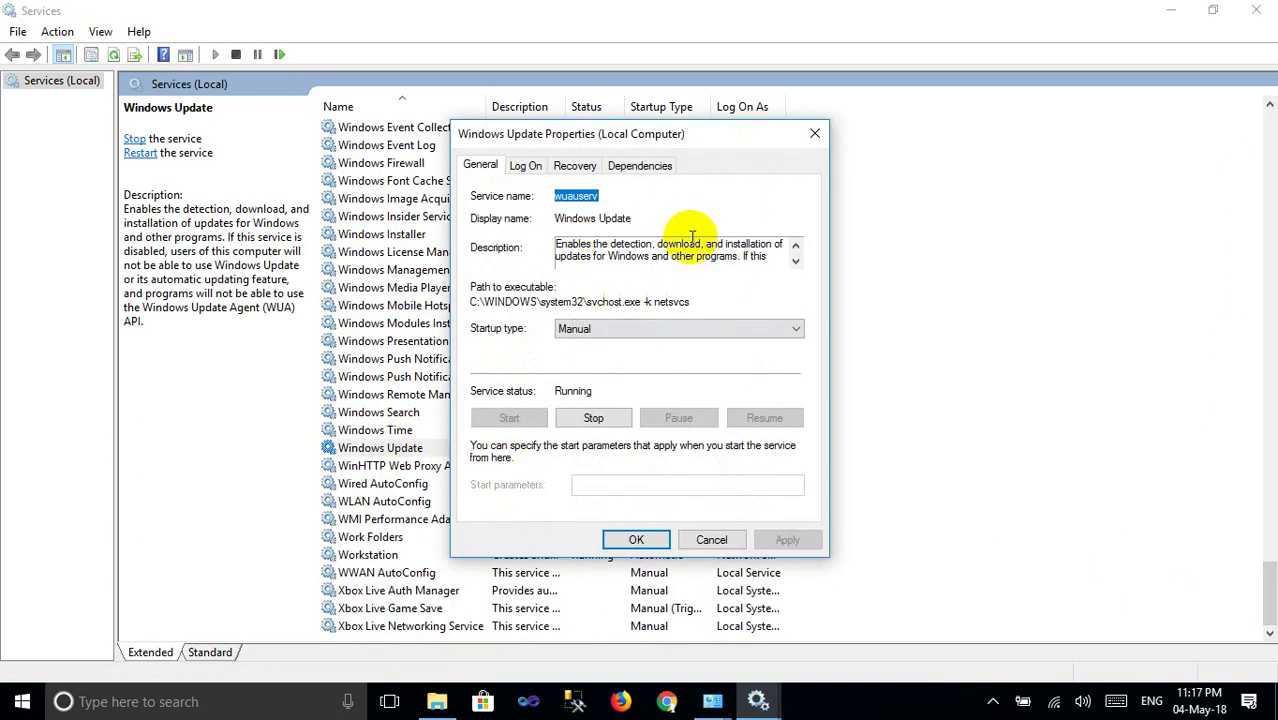
pyautogui.click(675, 337)
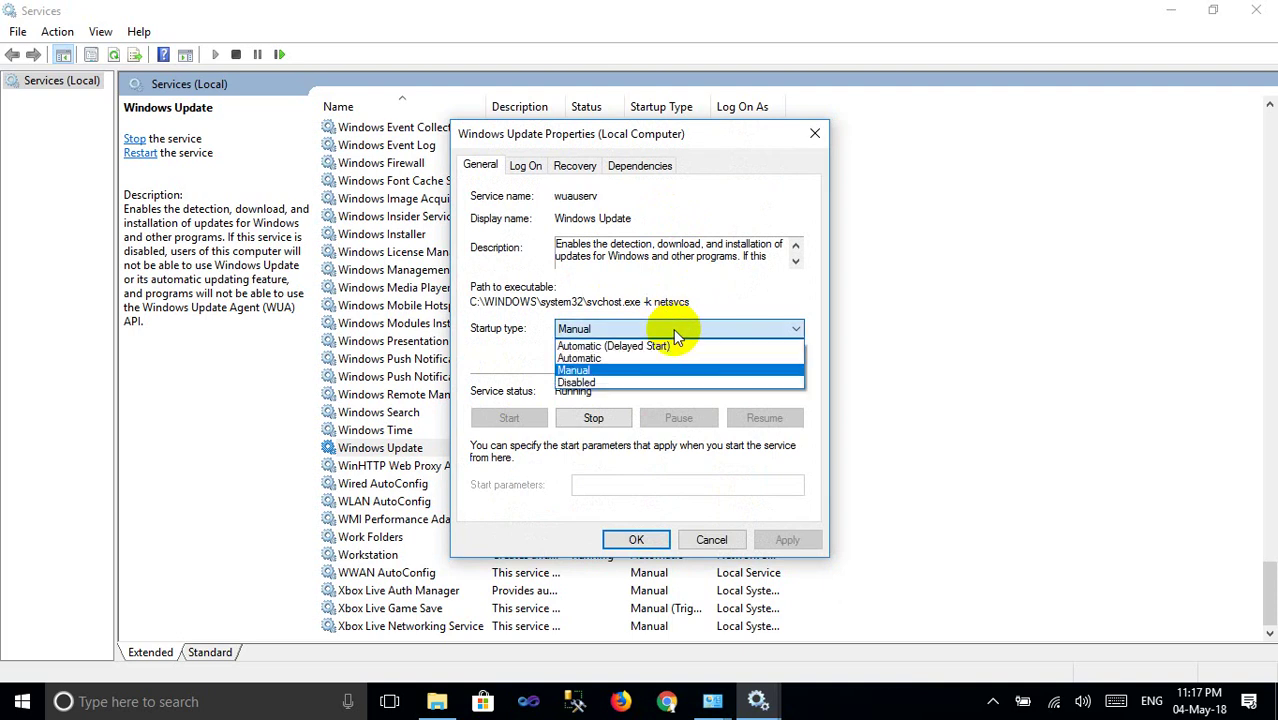
pyautogui.click(645, 384)
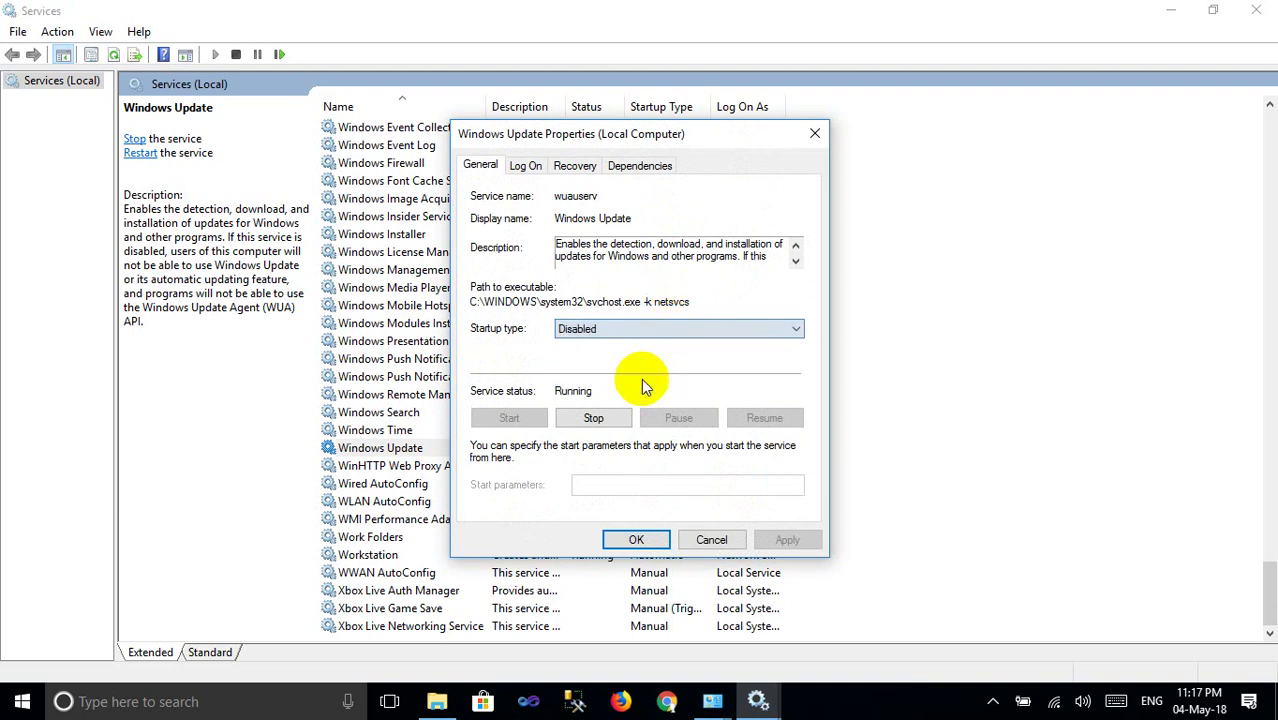
pyautogui.click(596, 420)
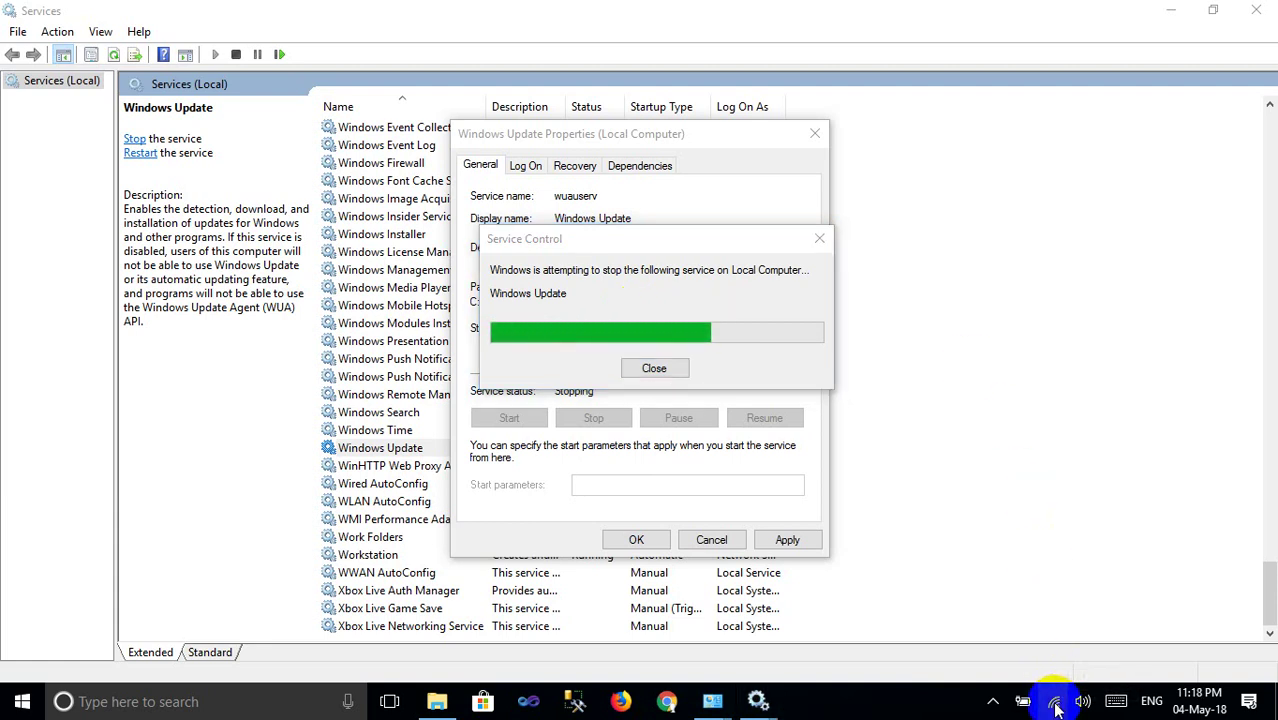
# Step: Disconnect the computer from its current Wi-Fi network and close the network list
pyautogui.rightClick(1055, 703)
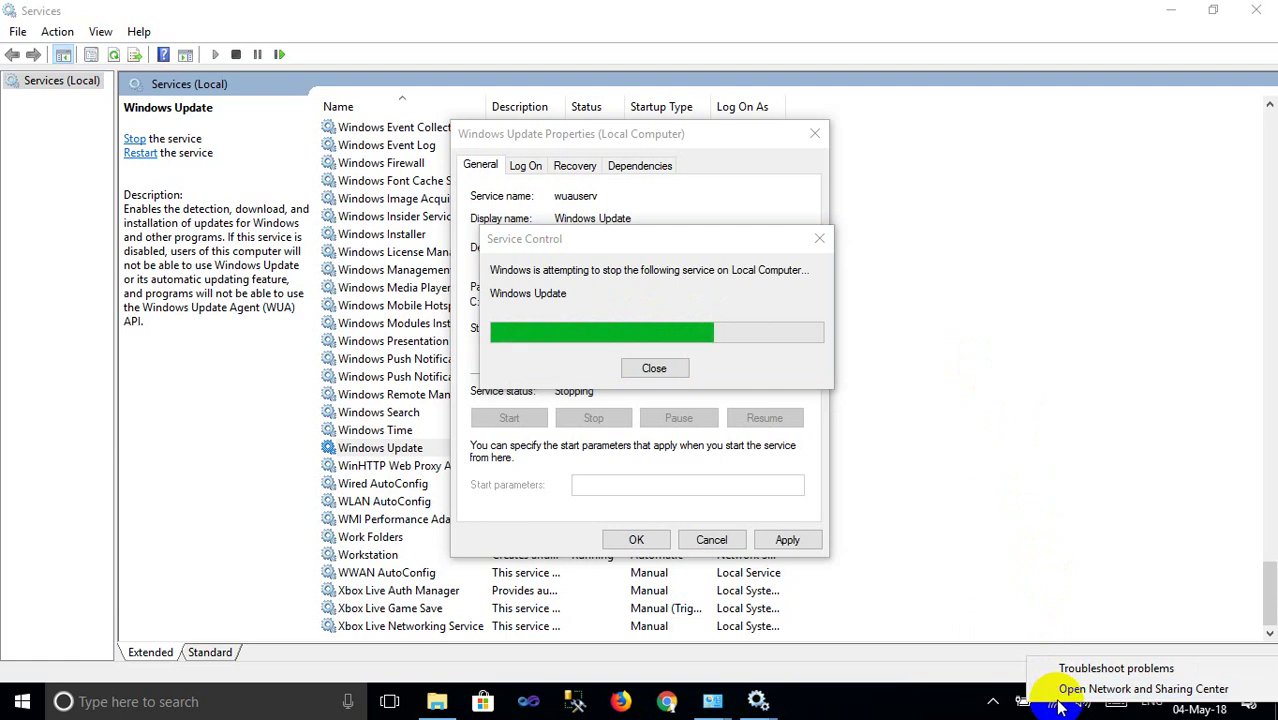
pyautogui.click(1058, 691)
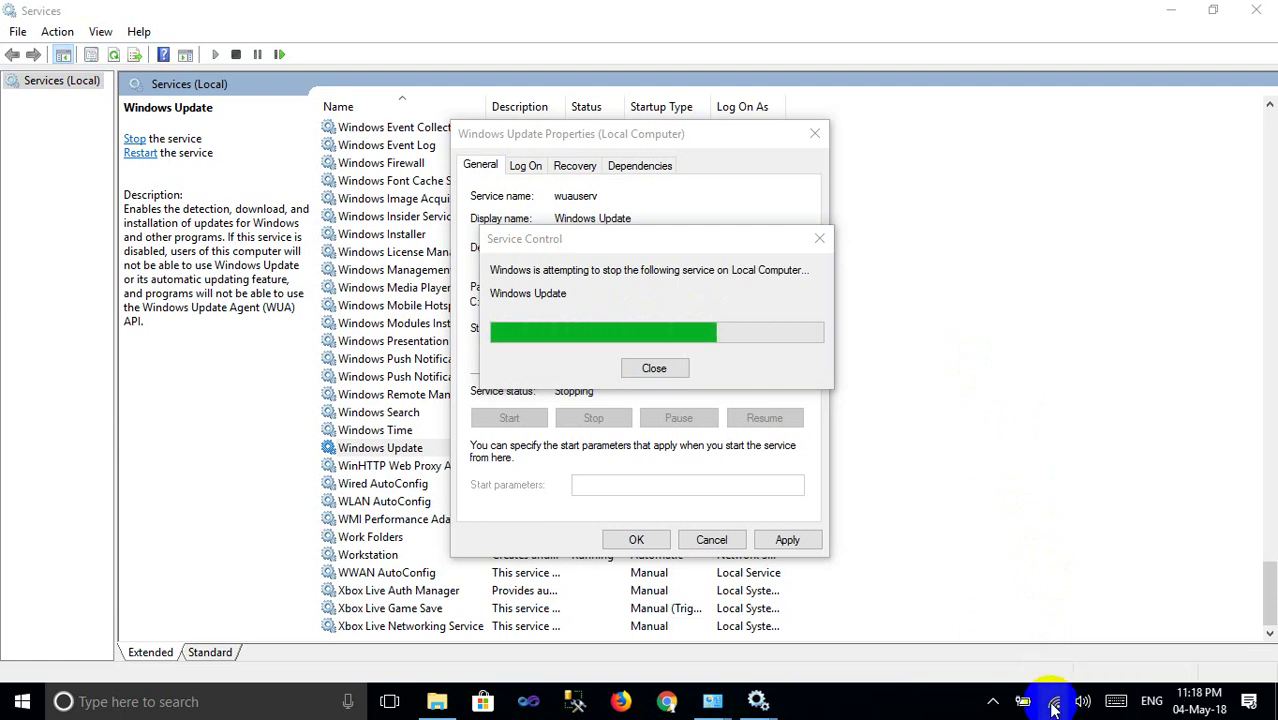
pyautogui.click(1055, 703)
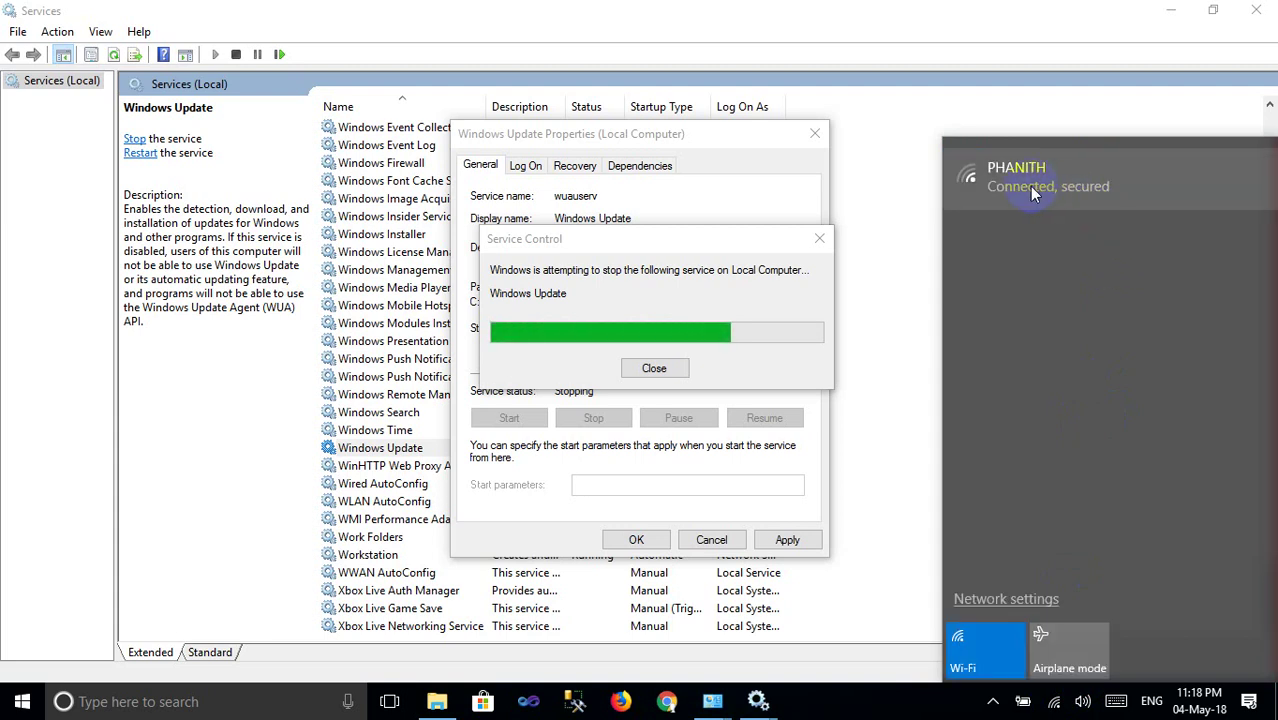
pyautogui.click(1023, 186)
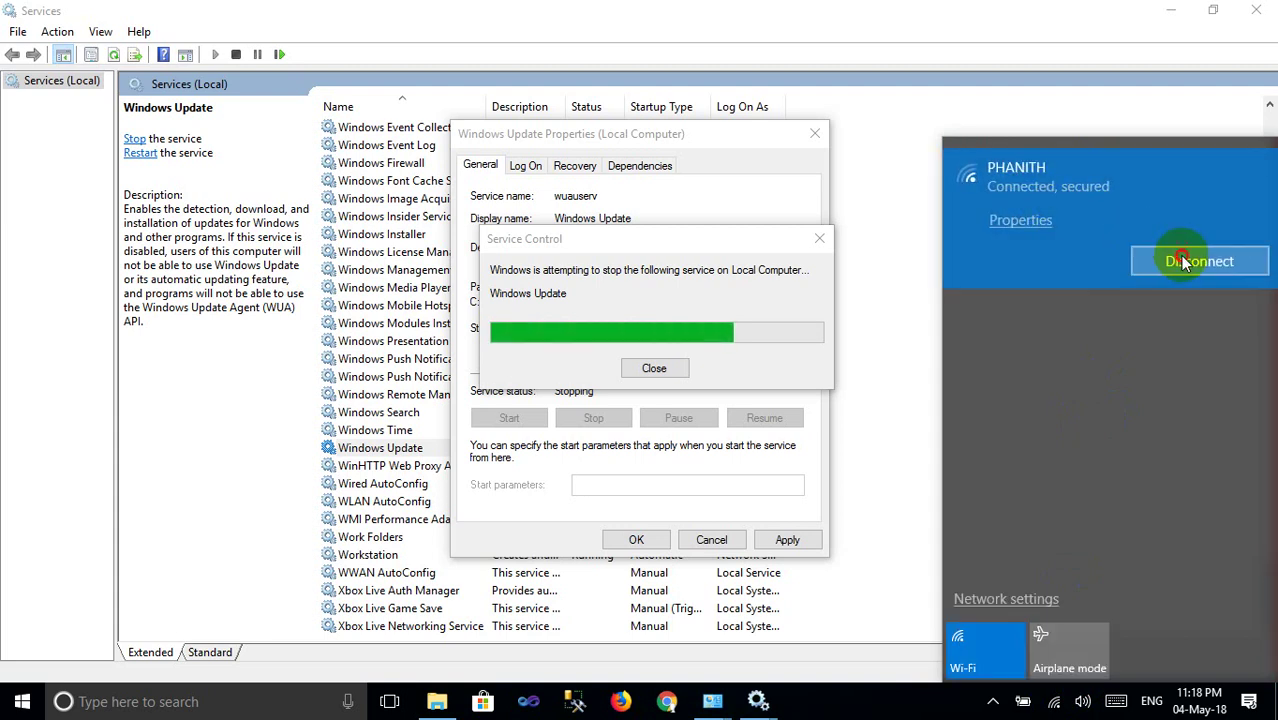
pyautogui.click(1183, 261)
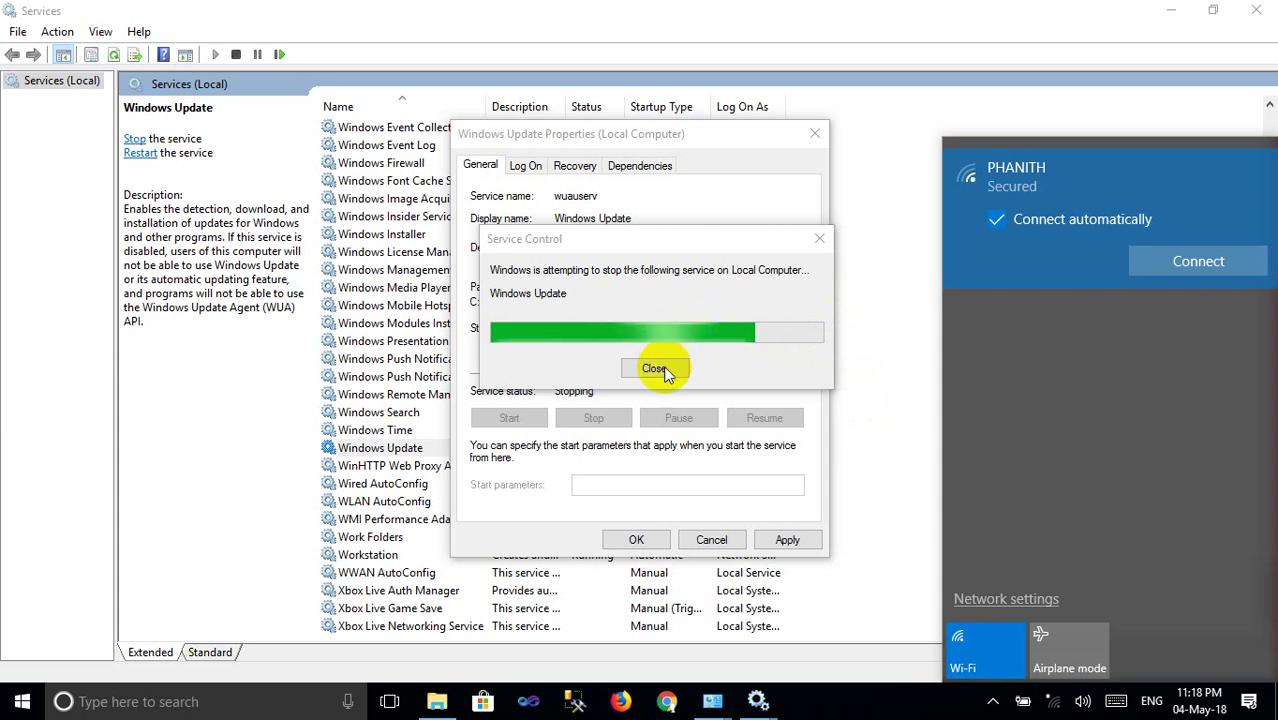
pyautogui.click(877, 706)
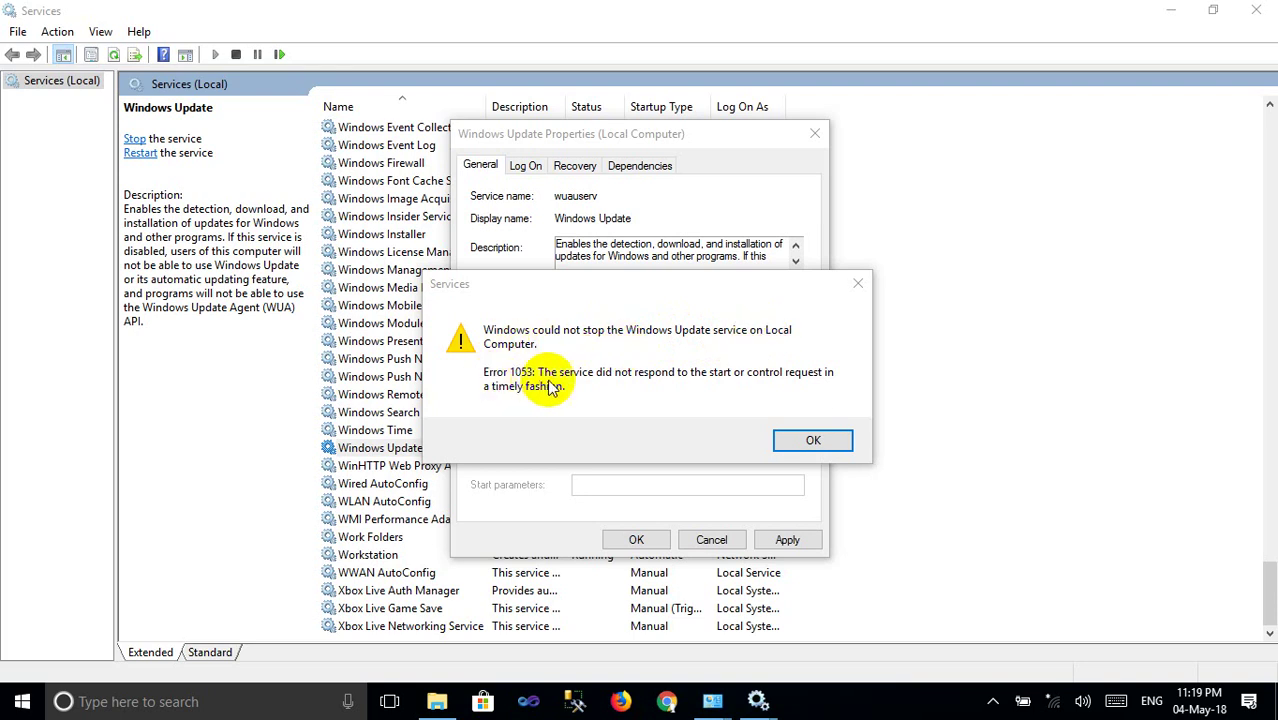
# Step: Dismiss the service error message and confirm the Windows Update service properties
pyautogui.click(815, 441)
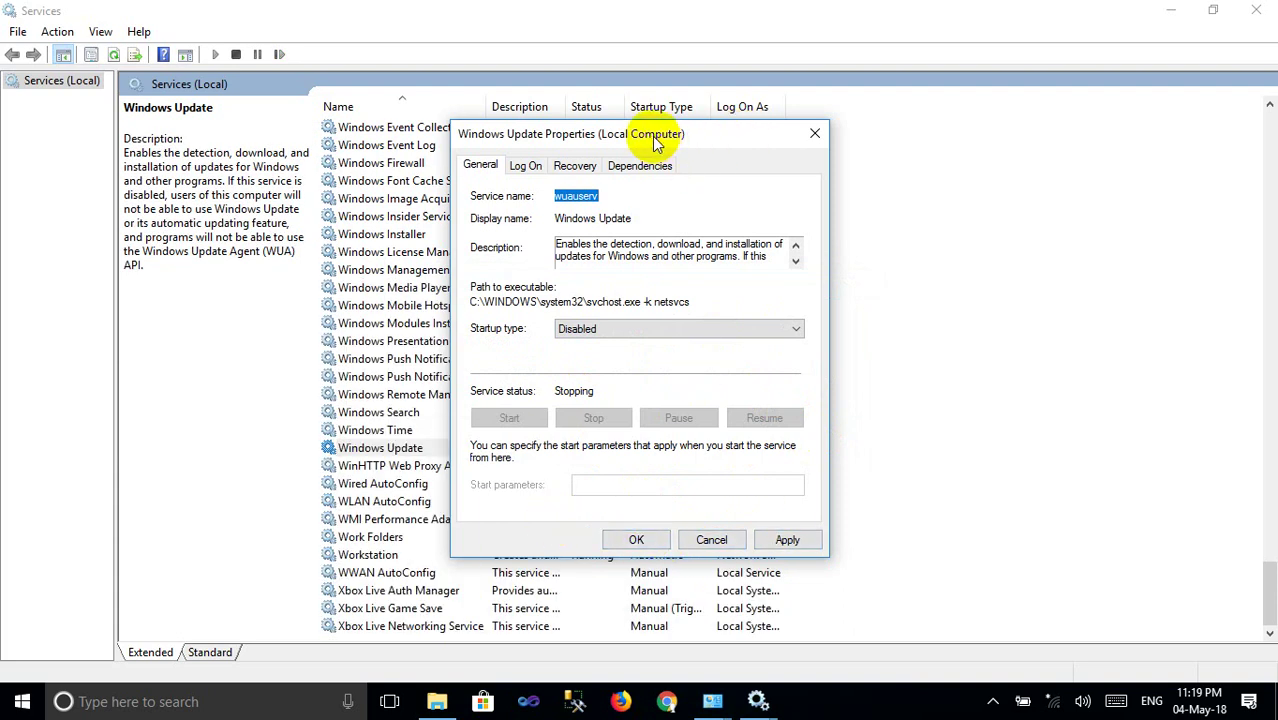
pyautogui.moveTo(654, 141); pyautogui.dragTo(695, 110)
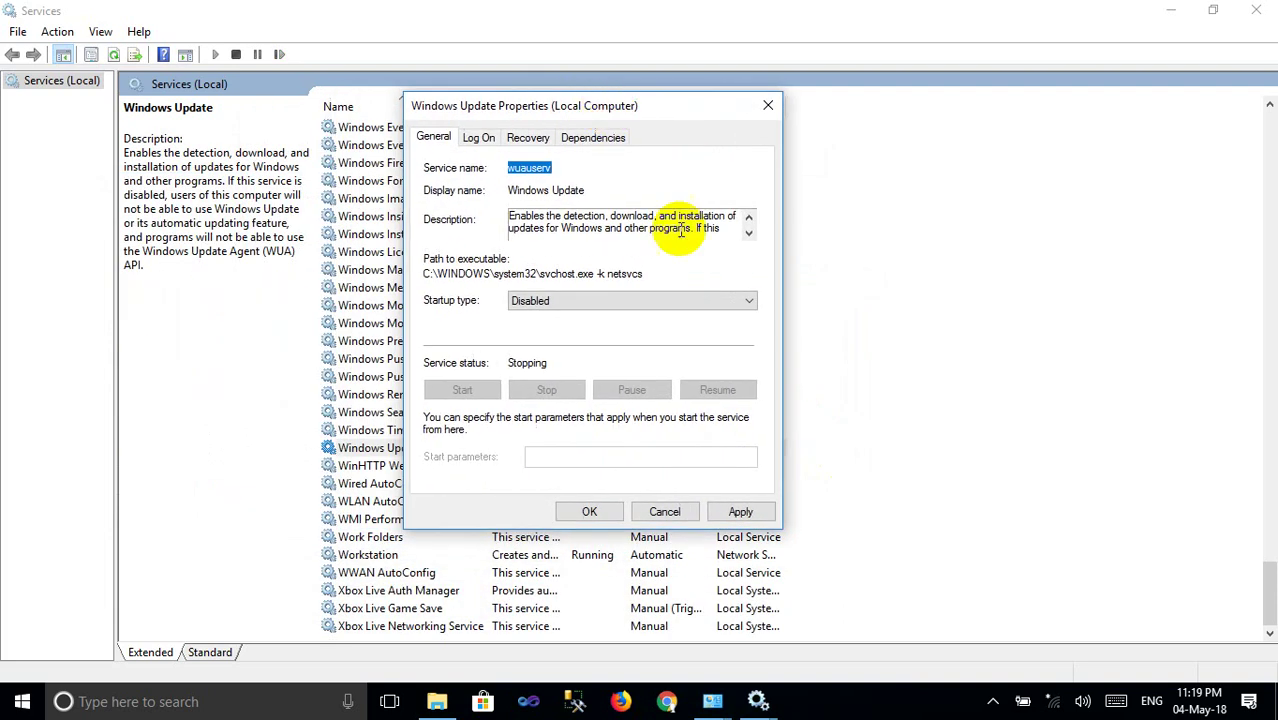
pyautogui.click(590, 513)
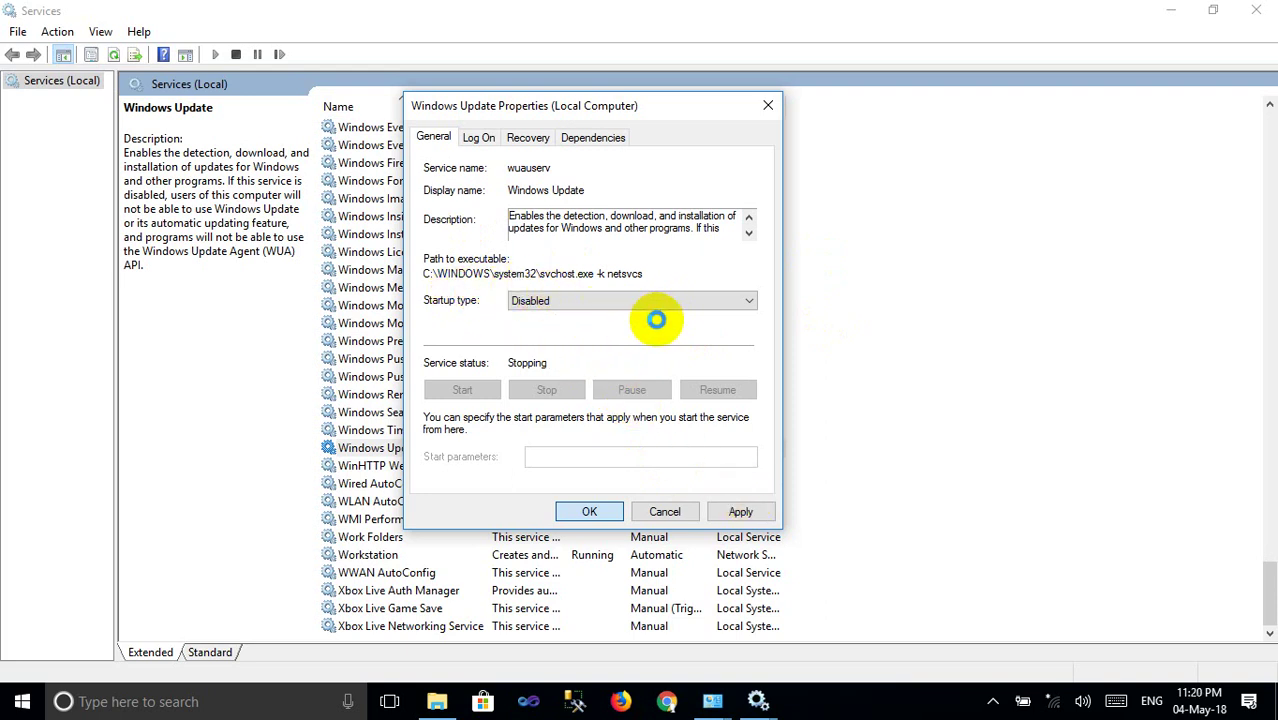
# Step: Apply and close the Windows Update service properties, then close the Services console and the Control Panel window
pyautogui.click(740, 511)
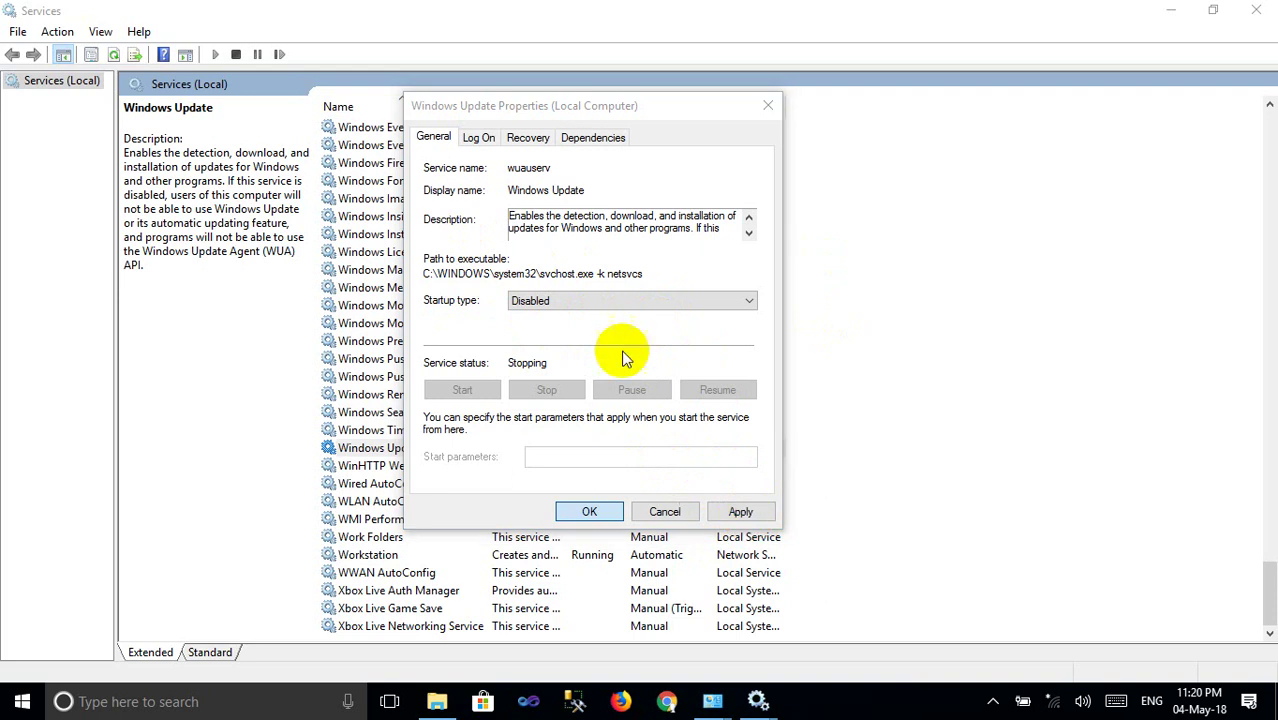
pyautogui.click(763, 107)
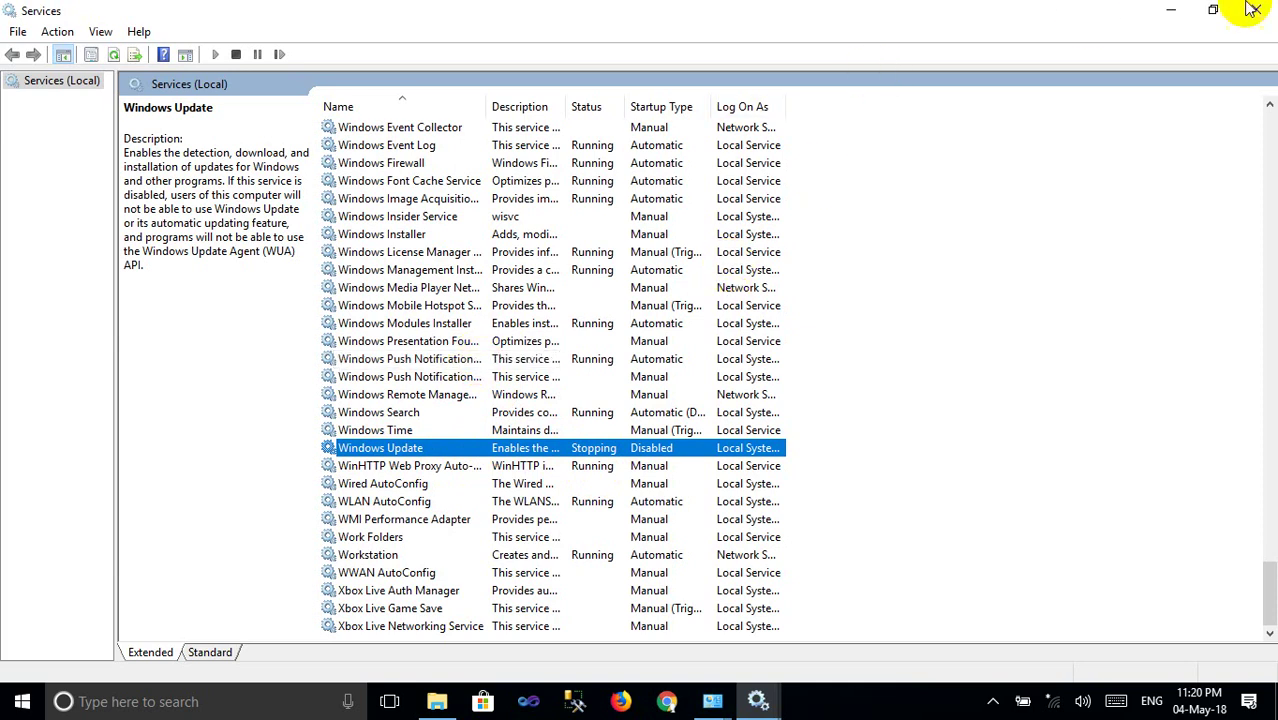
pyautogui.press('F5')
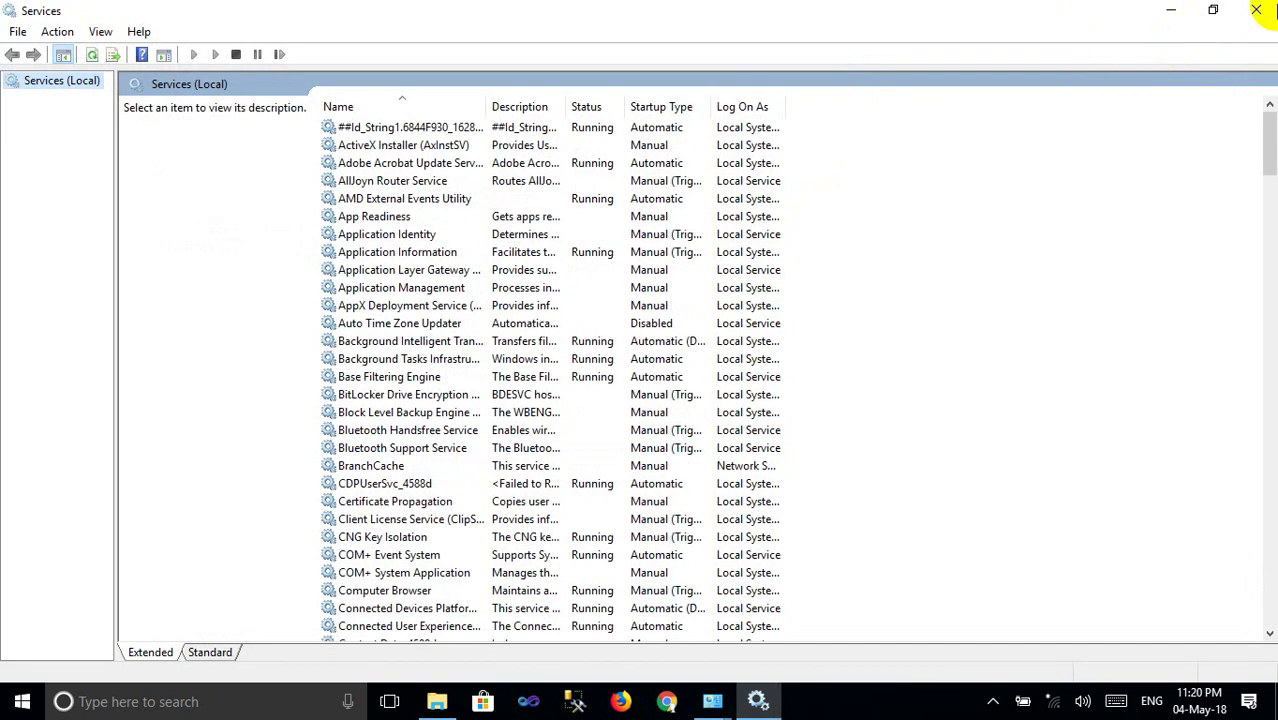
pyautogui.click(1258, 10)
pyautogui.click(1258, 10)
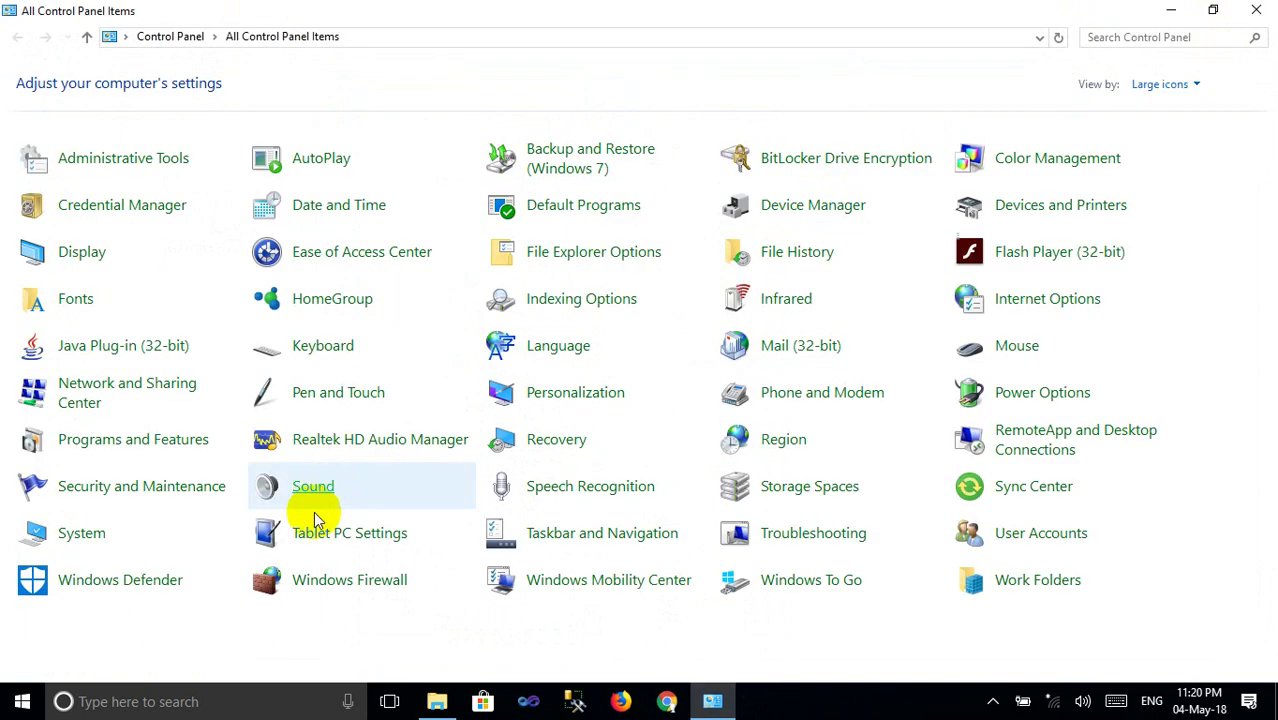
pyautogui.hotkey('alt', 'F4')
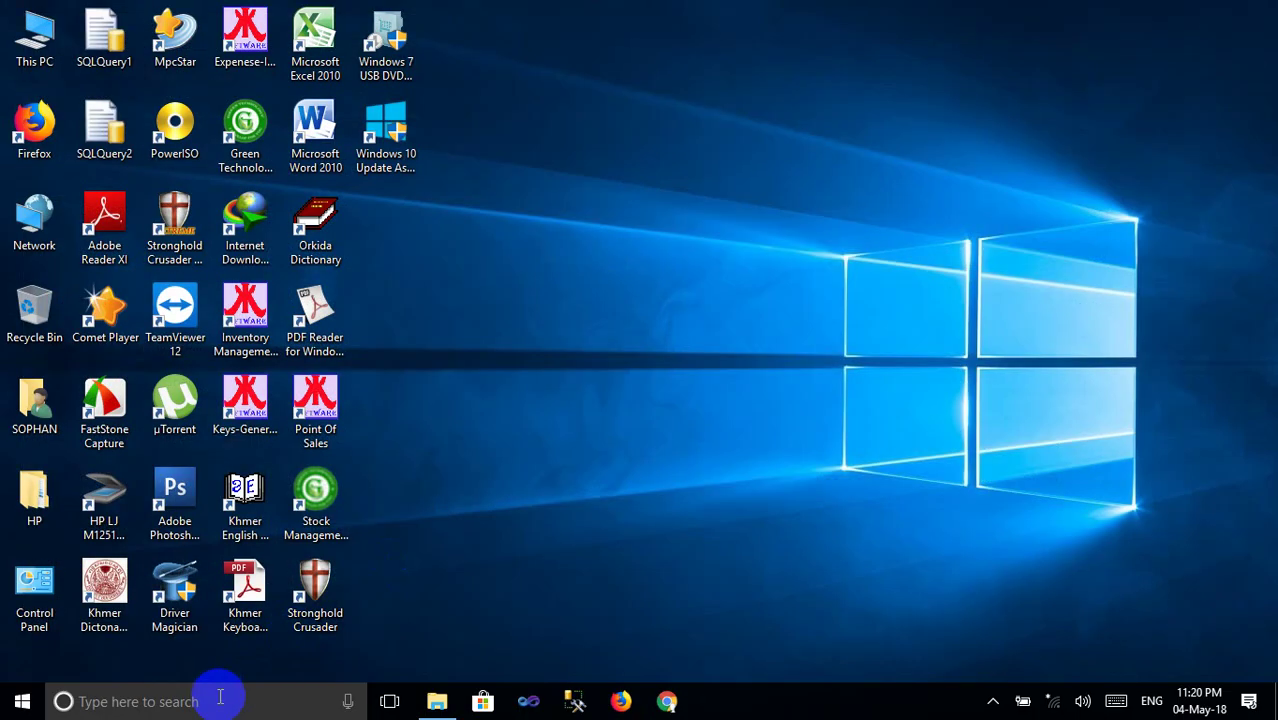
# Step: Search Windows for gpedit.msc and open the Local Group Policy Editor
pyautogui.click(216, 701)
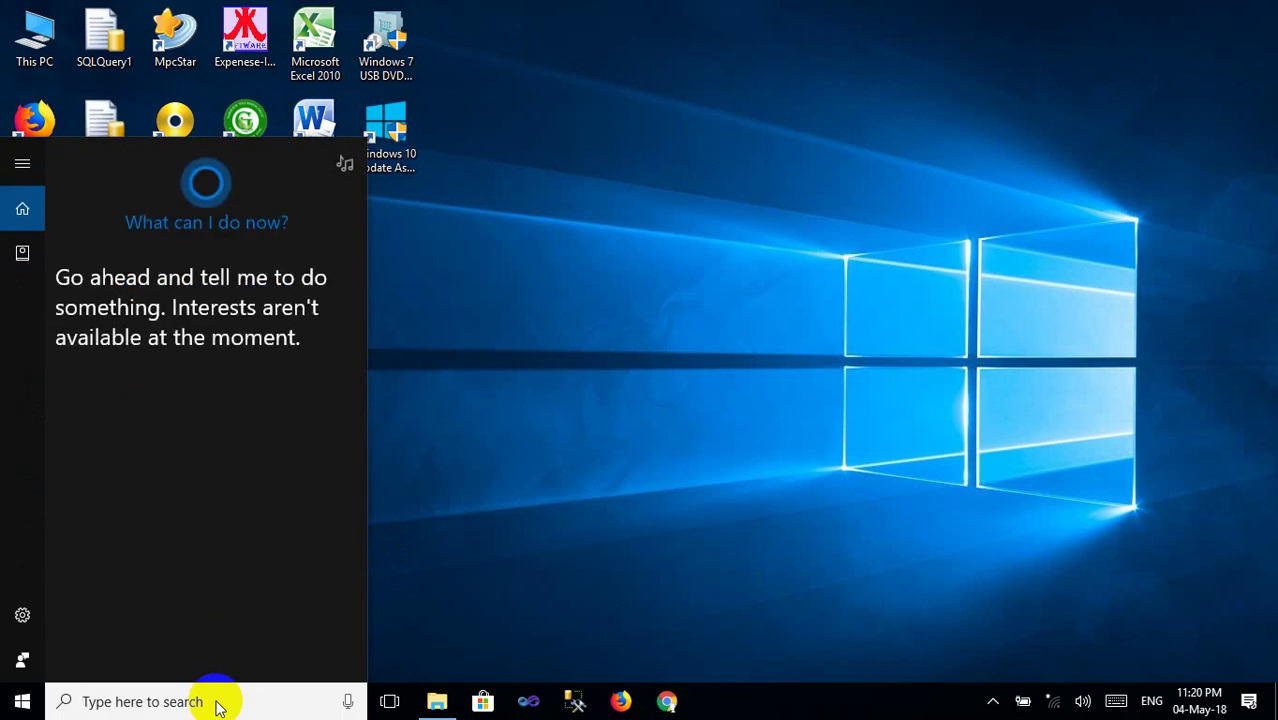
pyautogui.write('g')
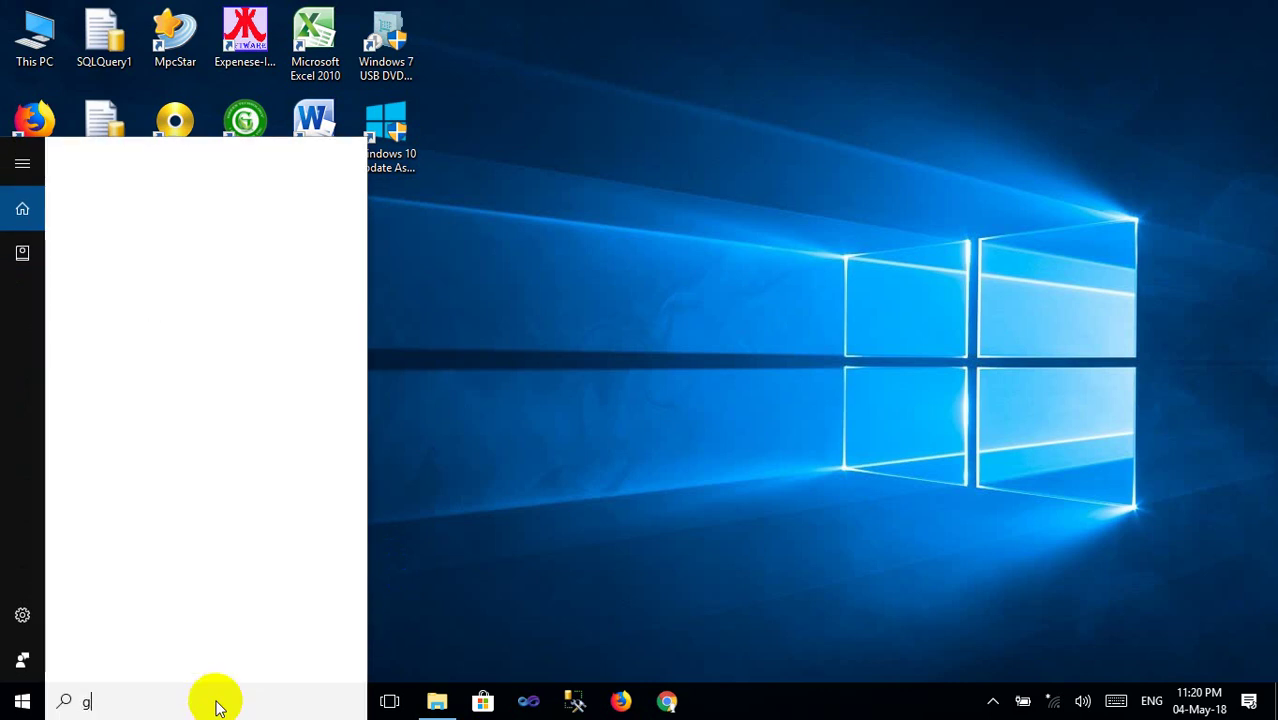
pyautogui.write('ped')
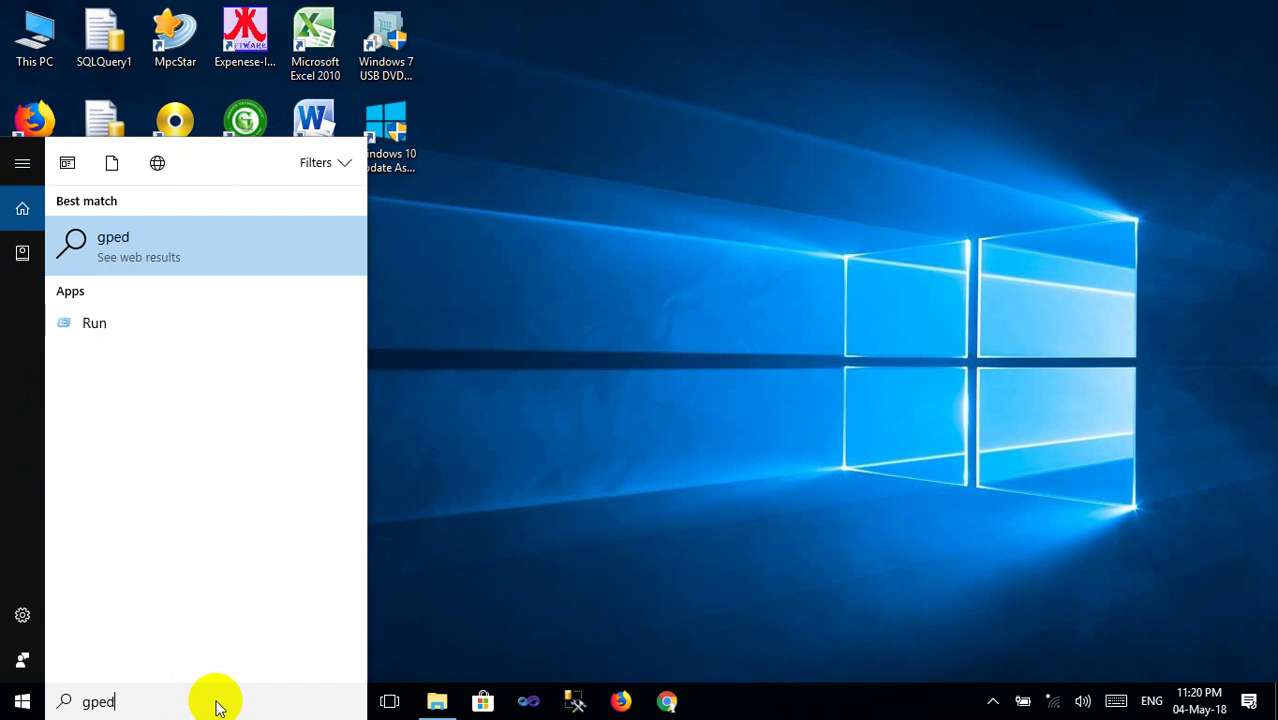
pyautogui.write('it.')
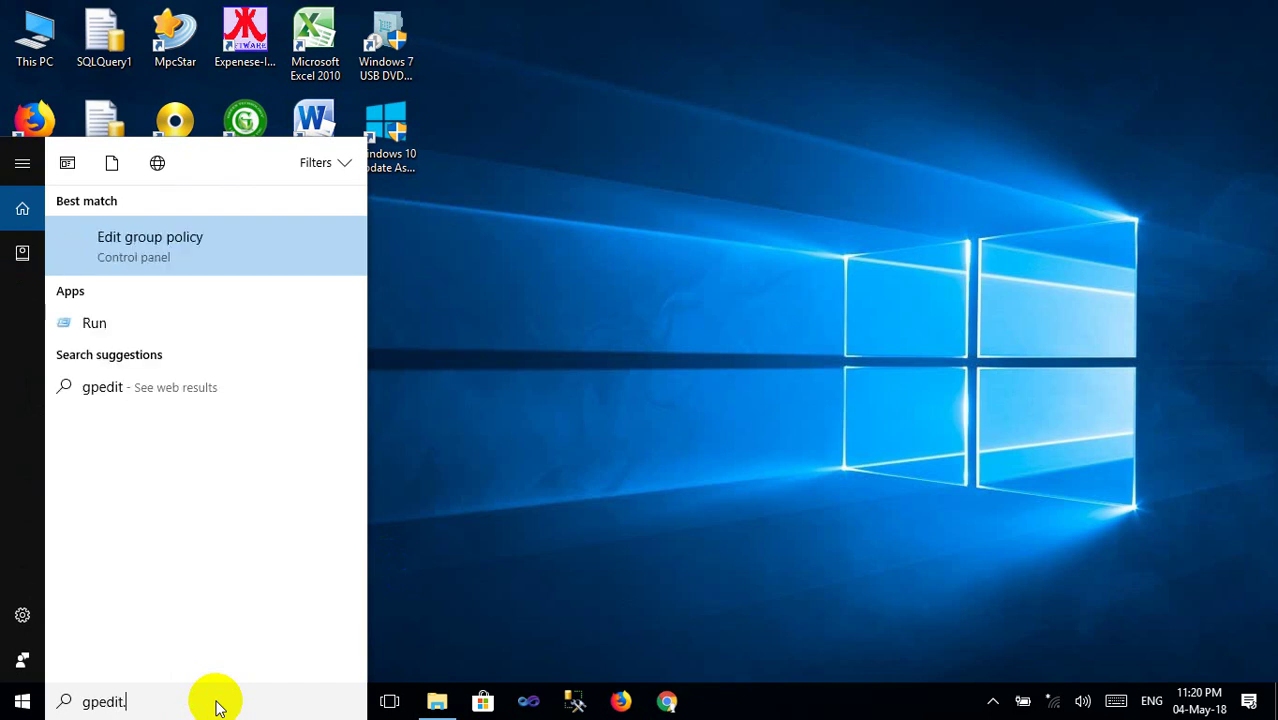
pyautogui.write('msc')
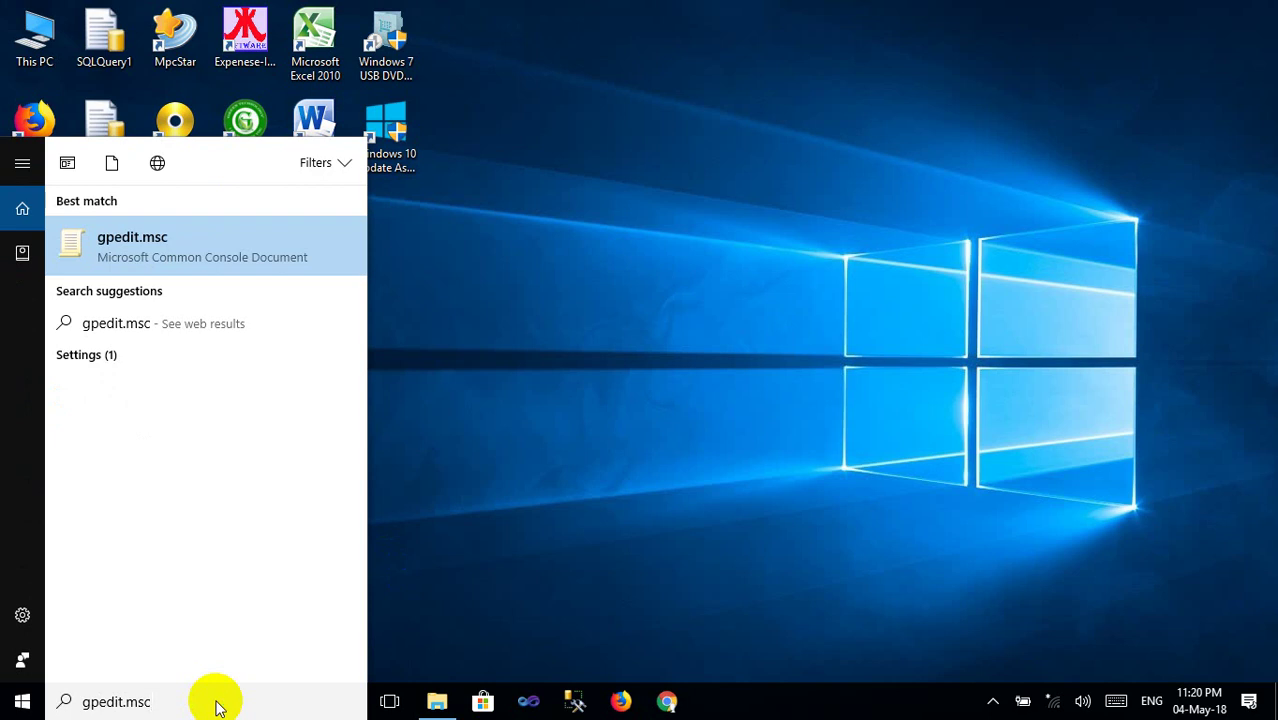
pyautogui.click(218, 704)
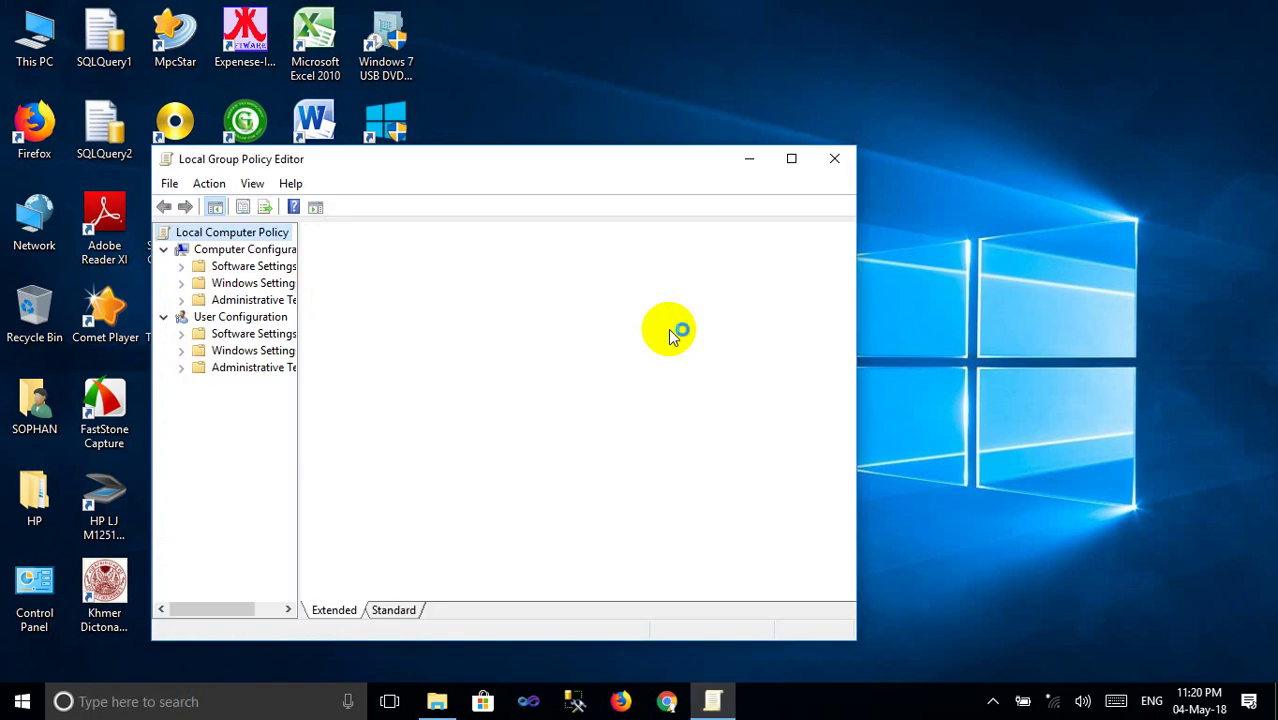
# Step: Maximize the Local Group Policy Editor, dismiss the Administrative Templates warning, and widen the console tree to show full folder names
pyautogui.click(791, 158)
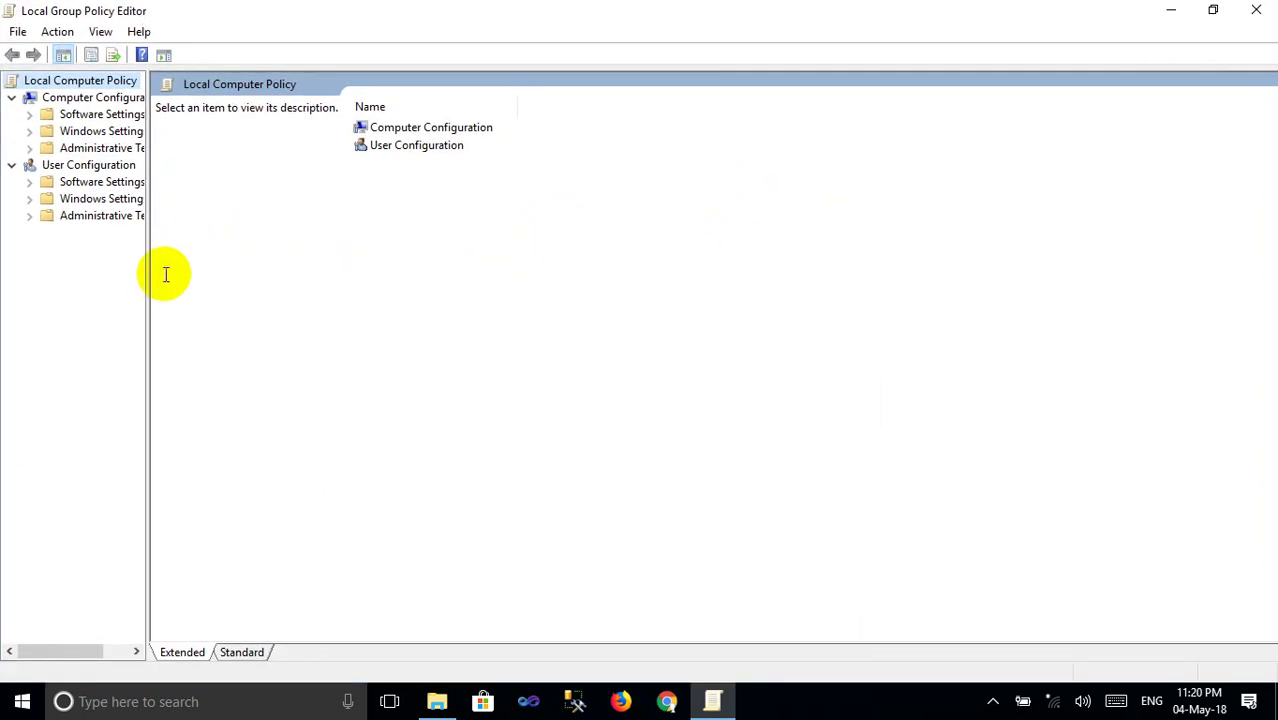
pyautogui.moveTo(151, 275); pyautogui.dragTo(153, 281)
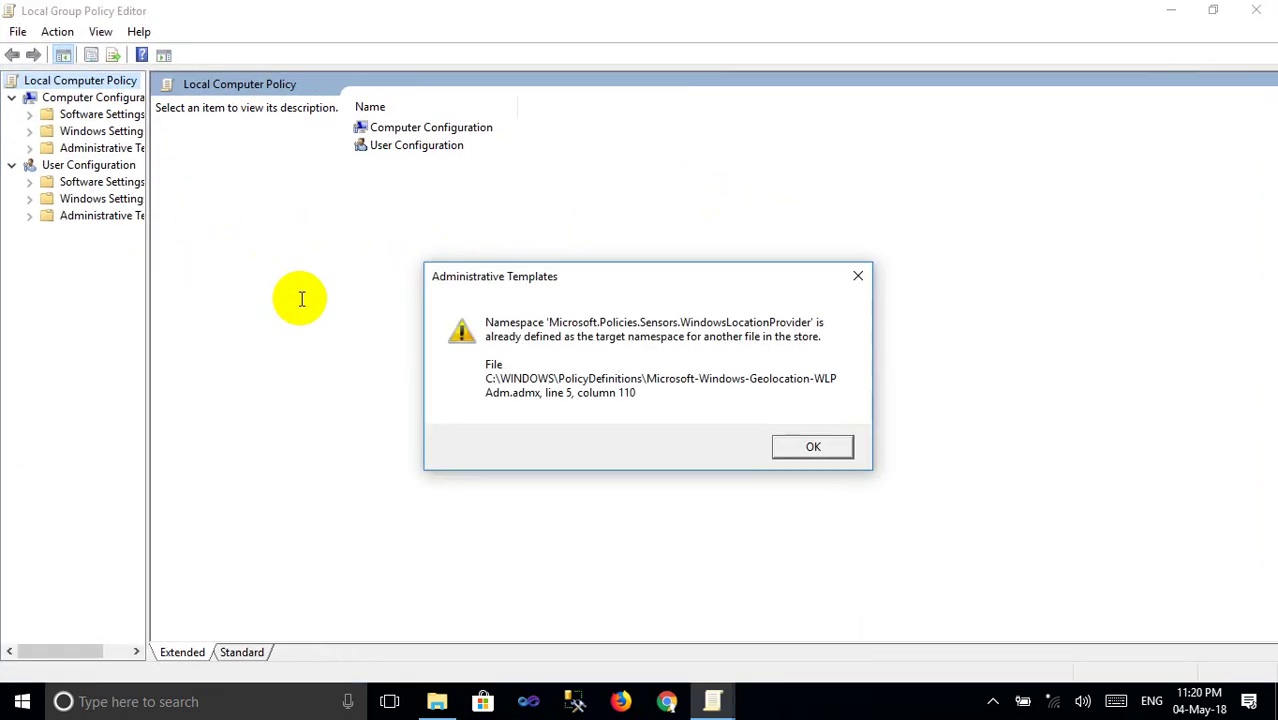
pyautogui.click(812, 446)
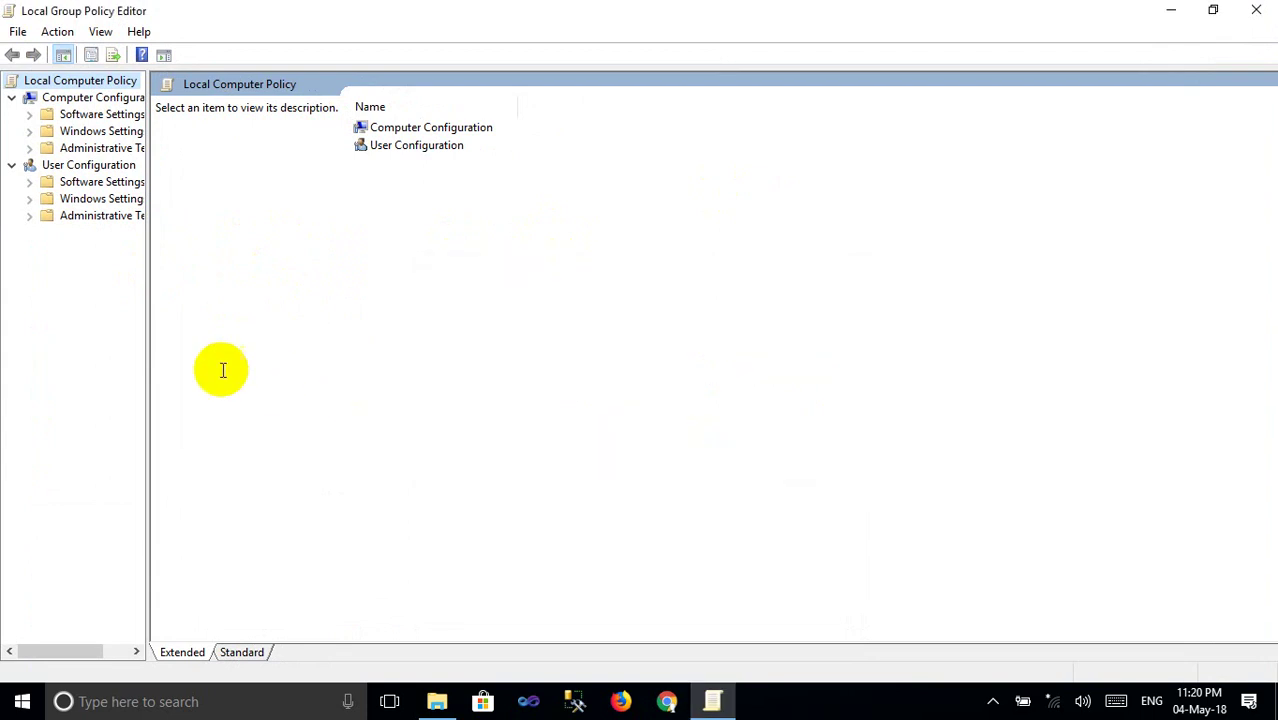
pyautogui.moveTo(148, 337); pyautogui.dragTo(283, 344)
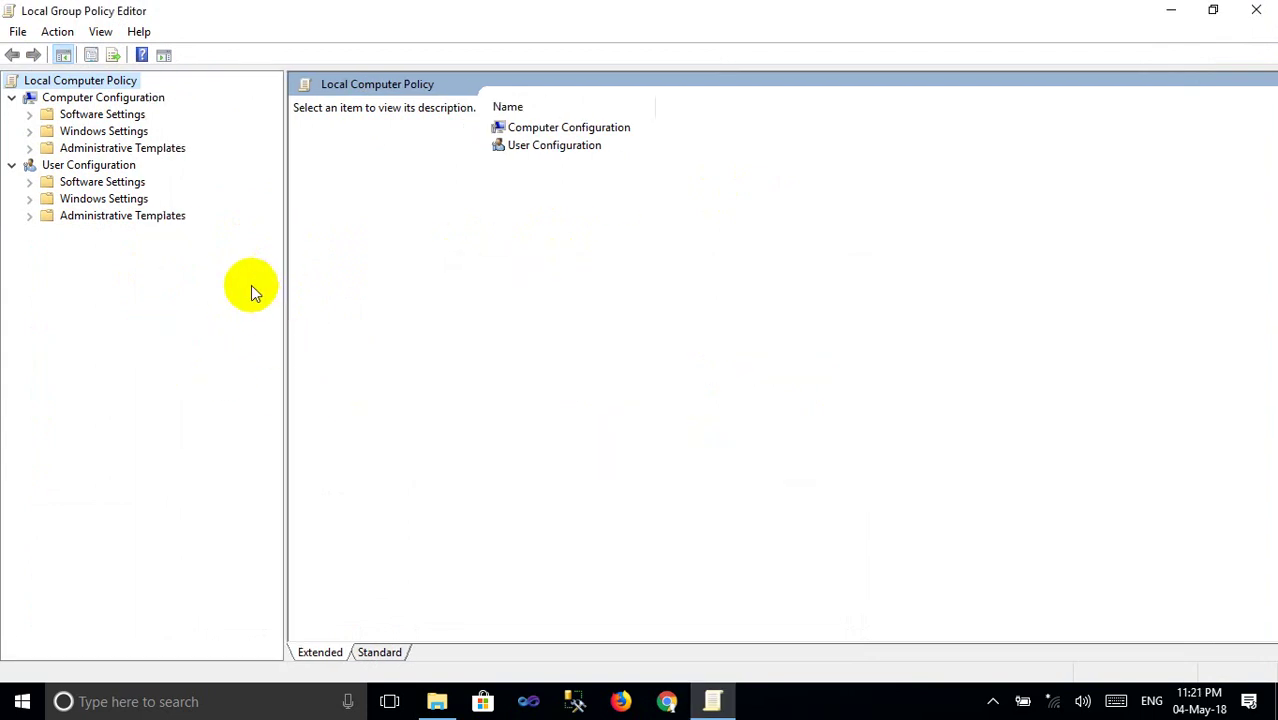
# Step: Open the Windows Update policy folder under Computer Configuration, Administrative Templates, Windows Components, dismissing the namespace warning
pyautogui.click(86, 149)
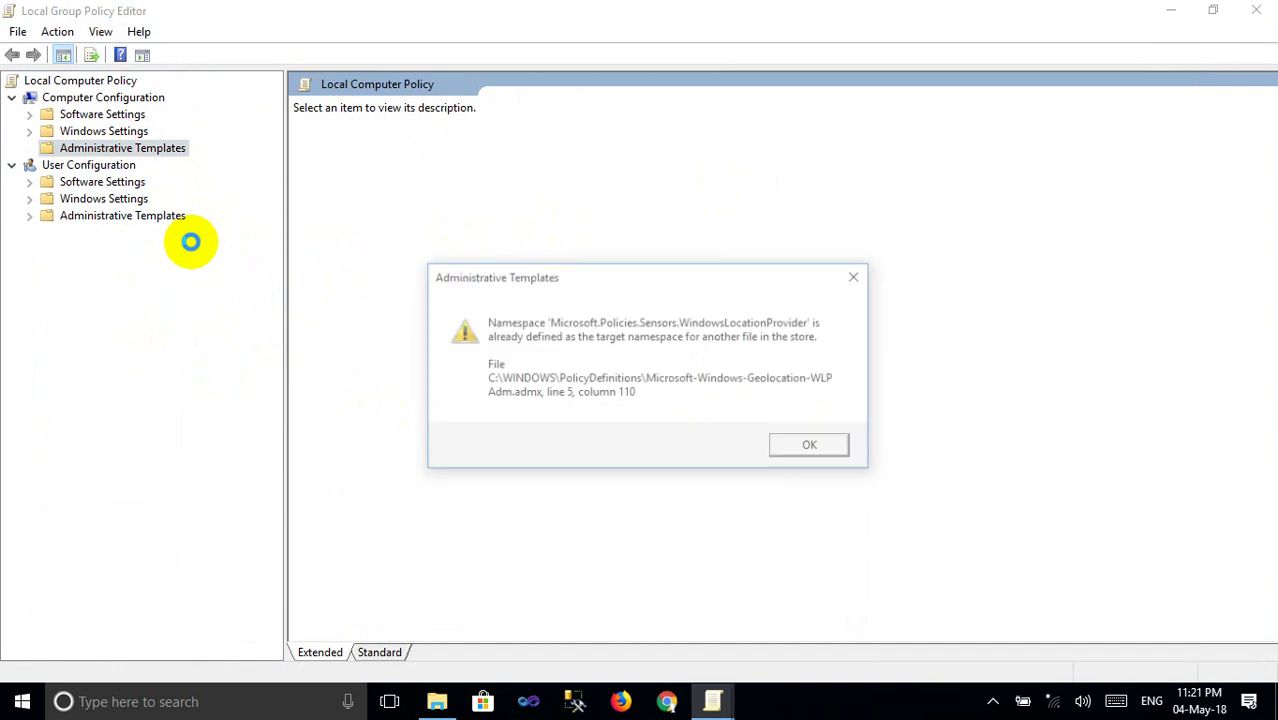
pyautogui.click(813, 449)
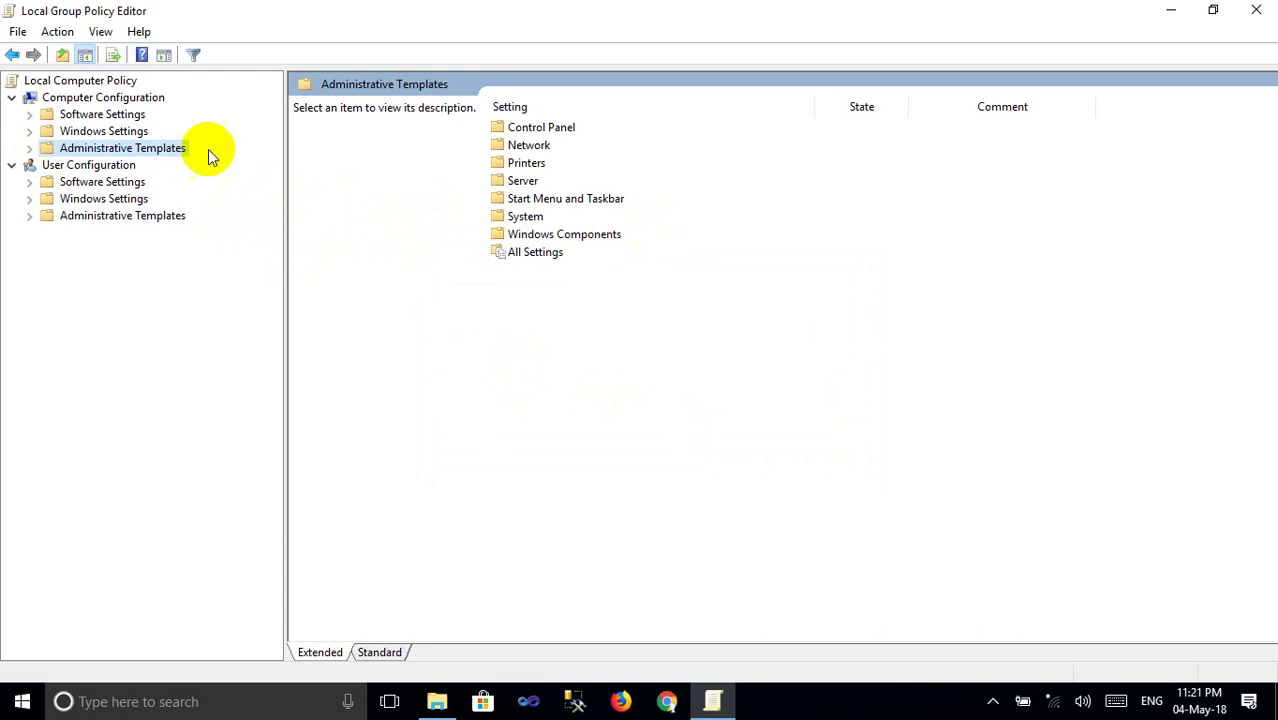
pyautogui.click(30, 148)
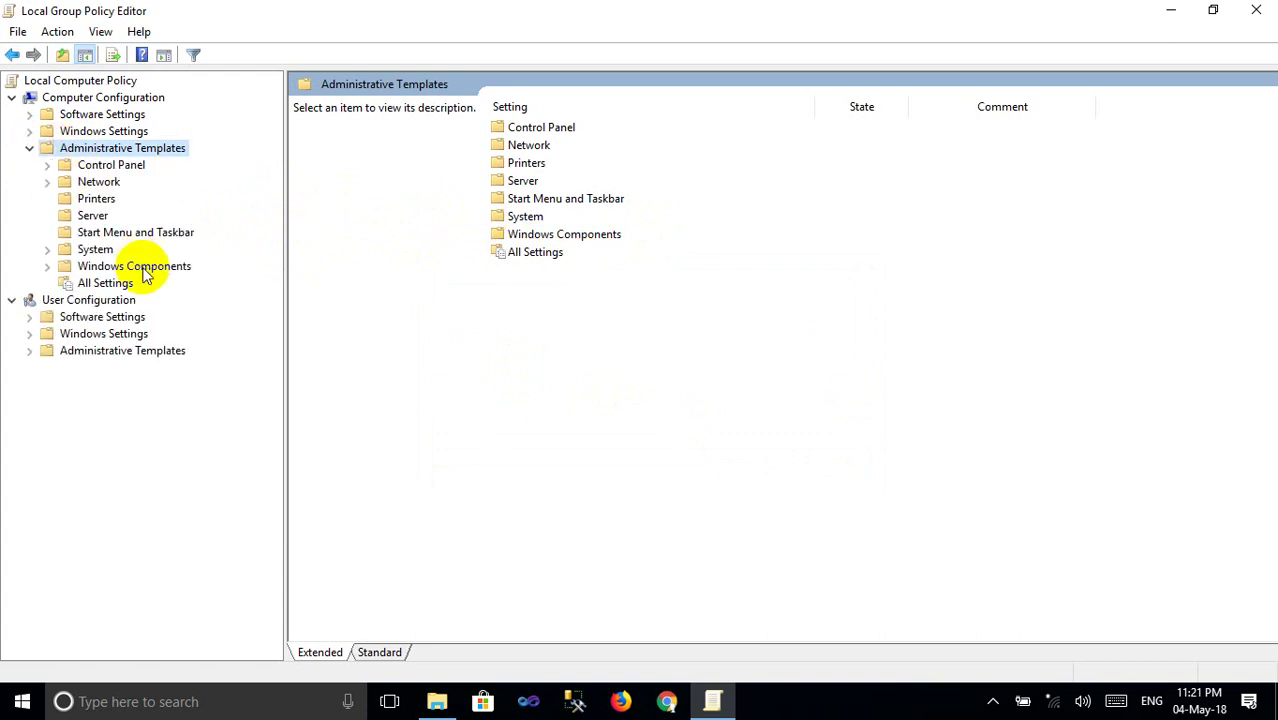
pyautogui.click(47, 266)
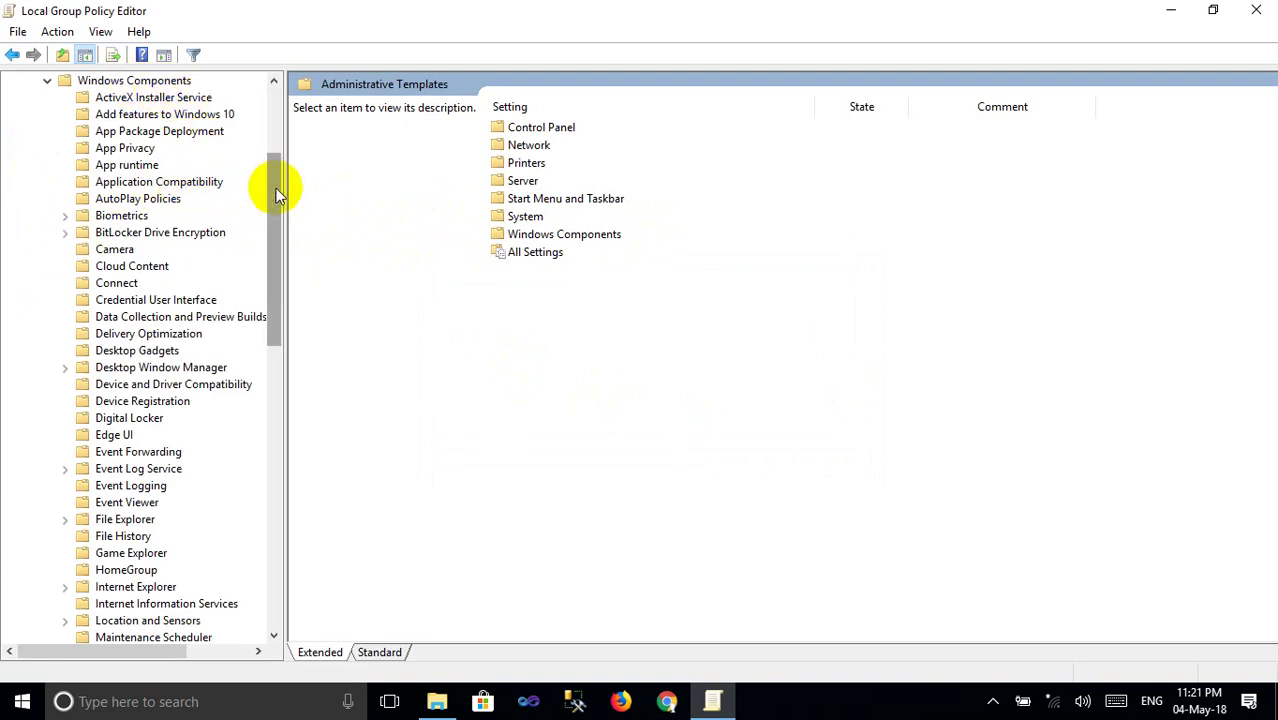
pyautogui.moveTo(274, 185); pyautogui.dragTo(280, 481)
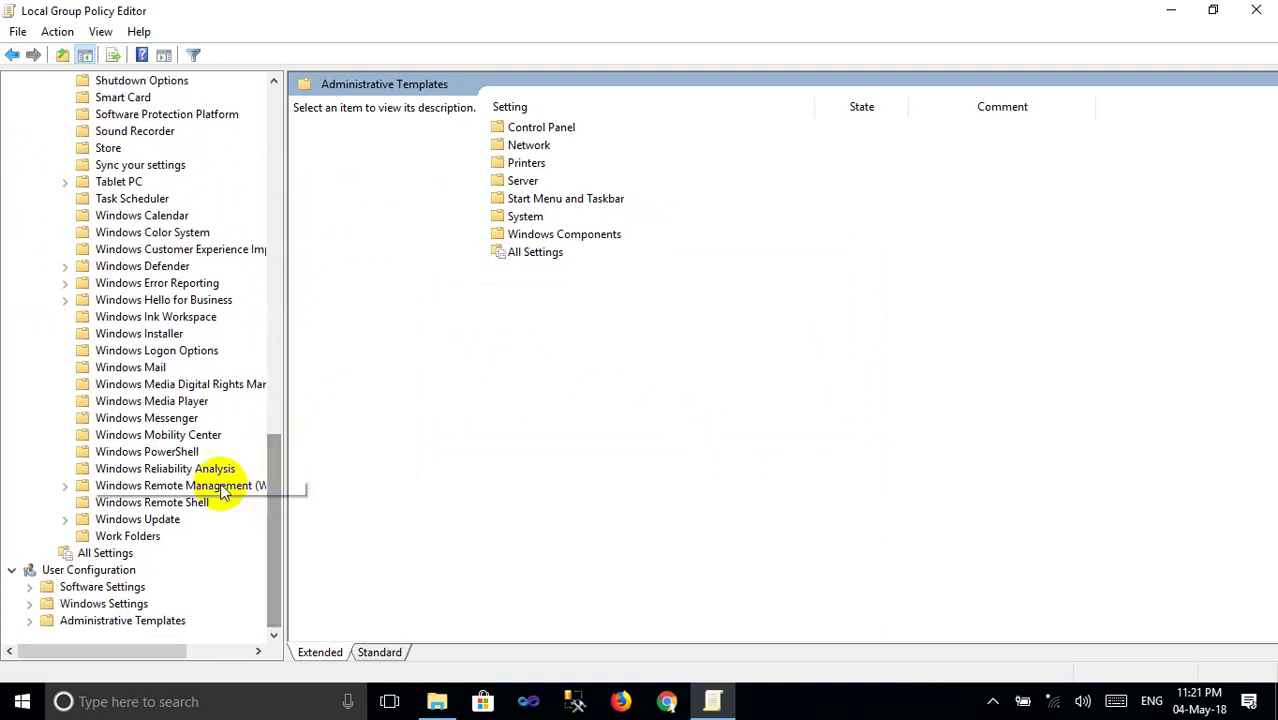
pyautogui.click(118, 522)
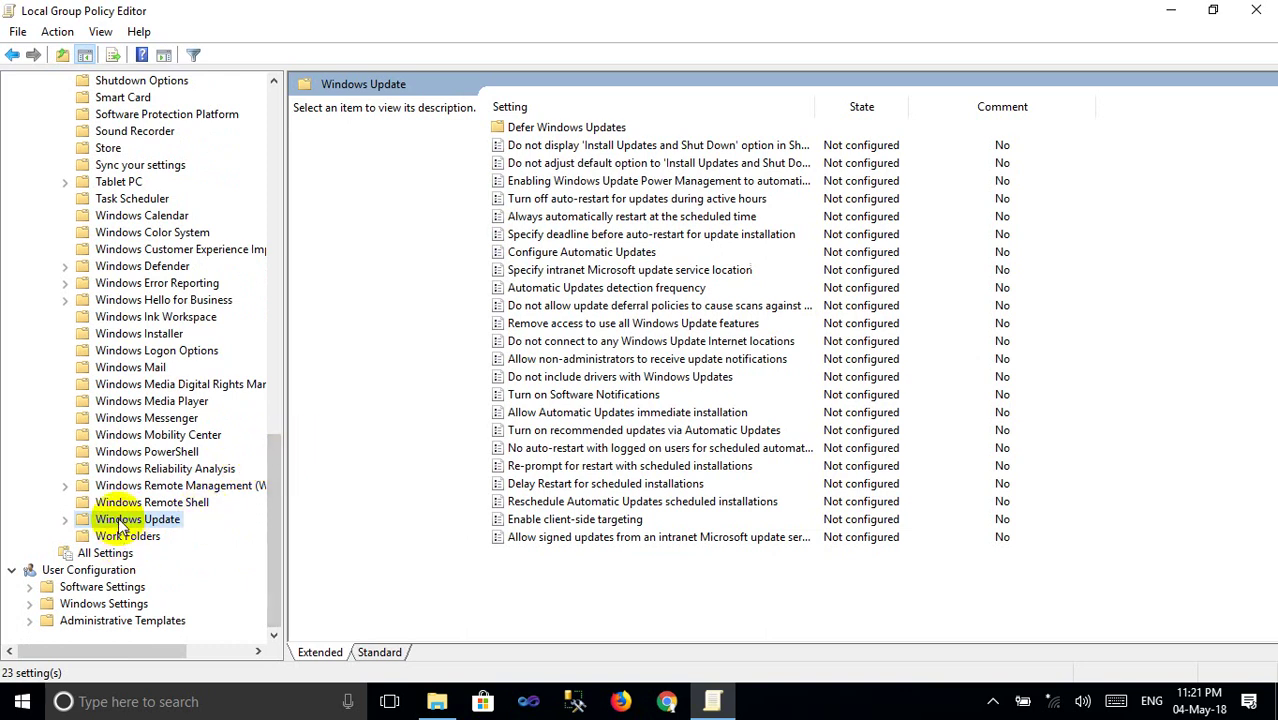
# Step: Set the Configure Automatic Updates policy to Disabled, apply the change and close its settings
pyautogui.click(595, 256)
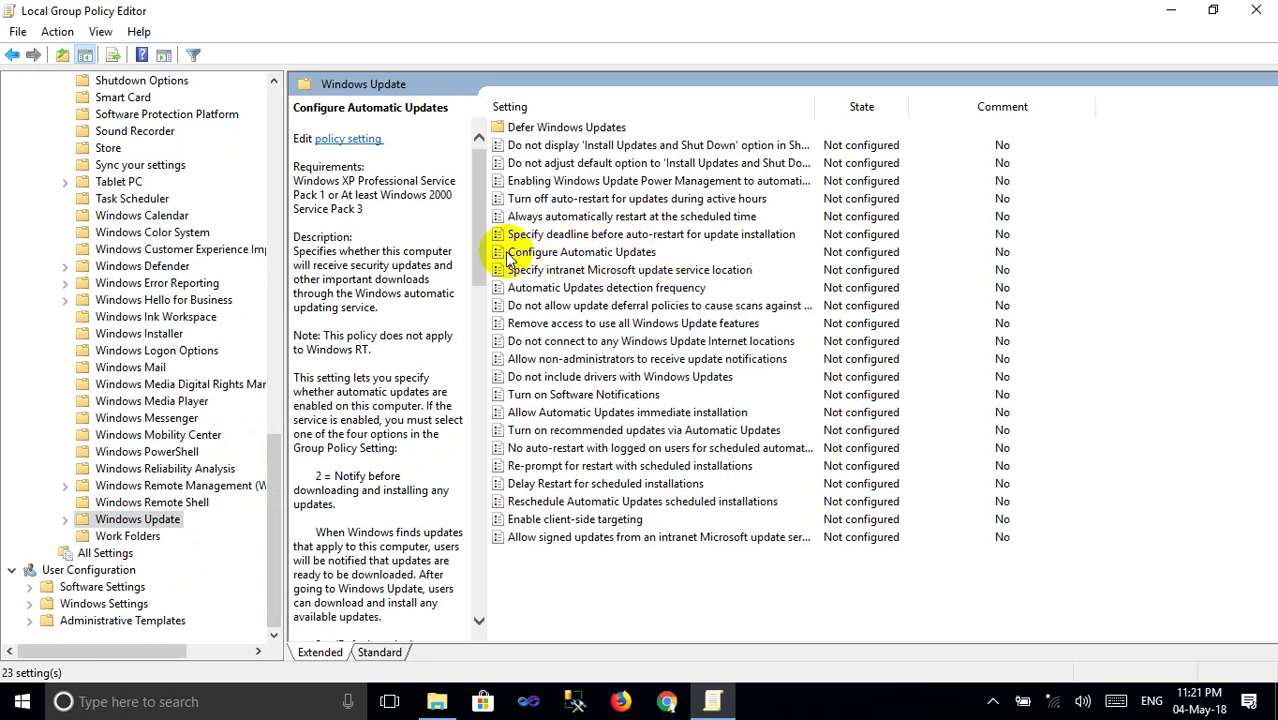
pyautogui.doubleClick(545, 253)
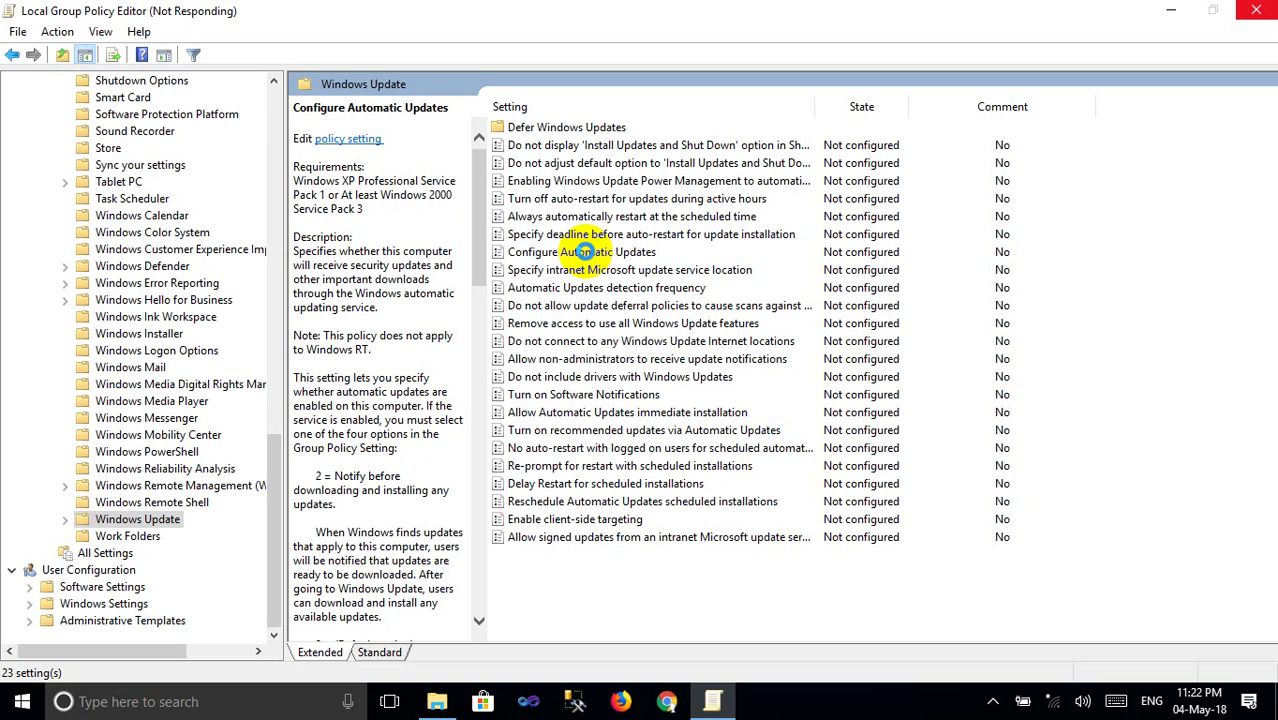
pyautogui.doubleClick(585, 251)
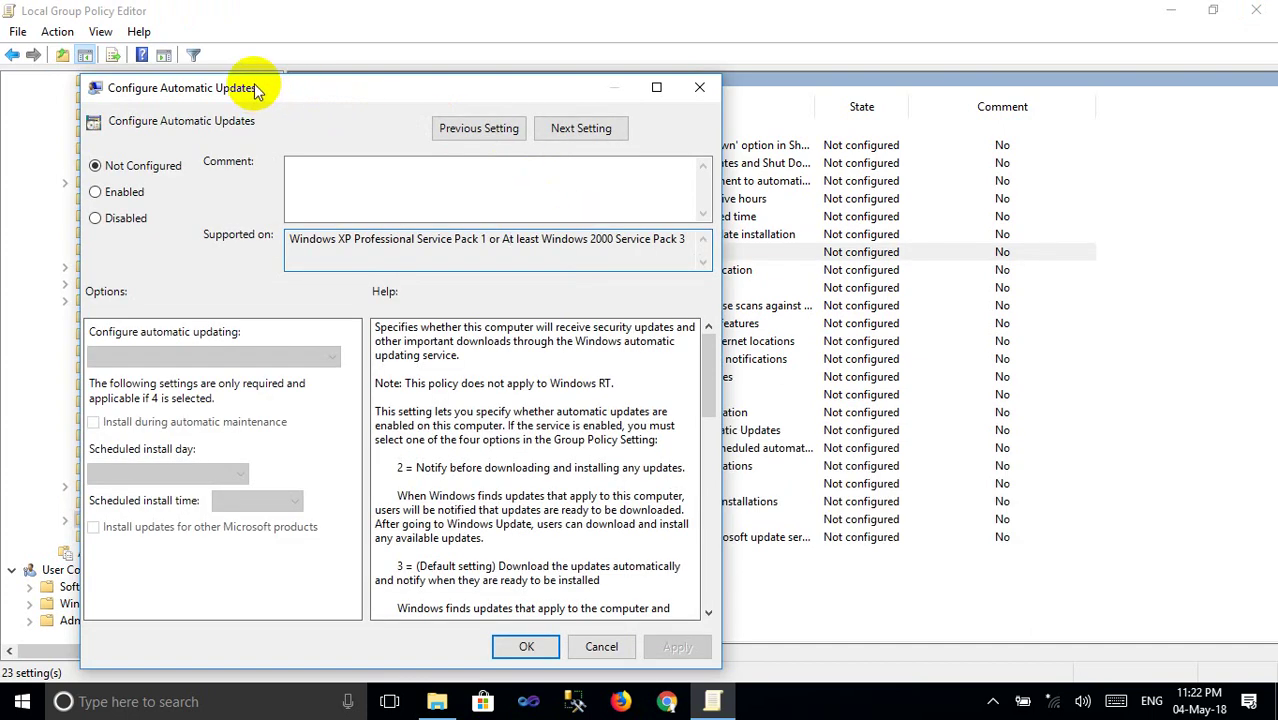
pyautogui.moveTo(257, 88); pyautogui.dragTo(527, 68)
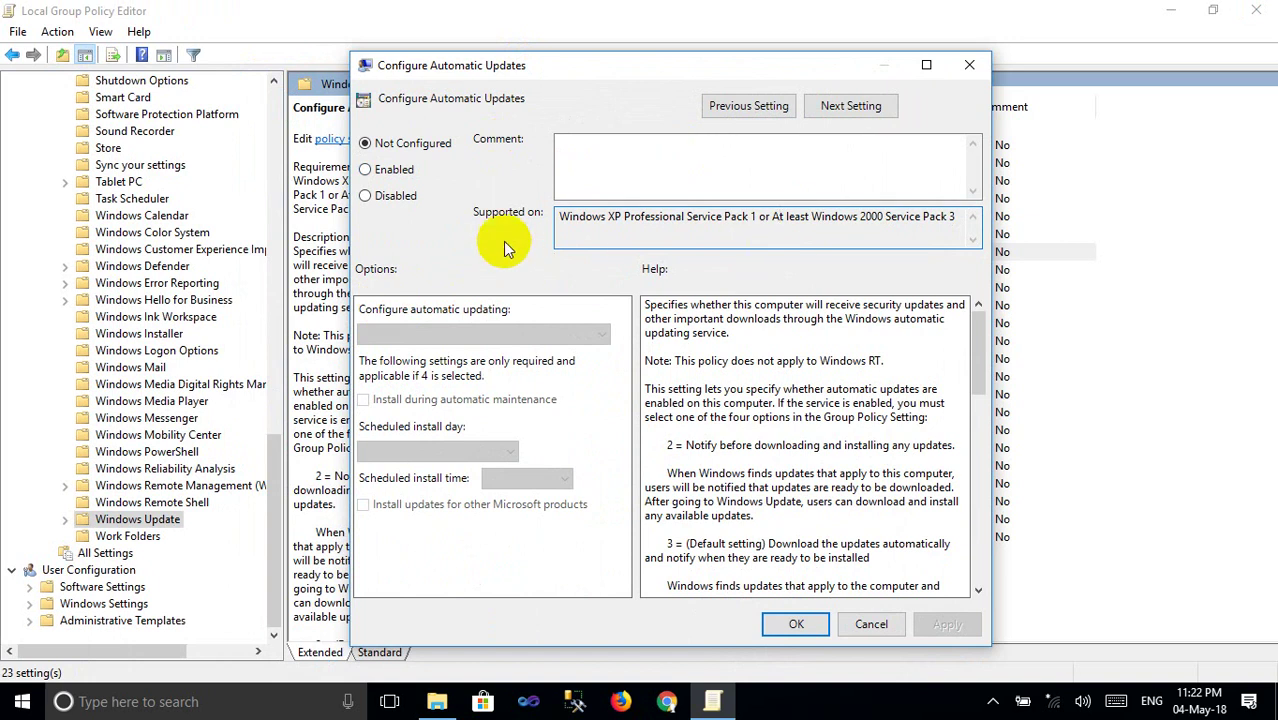
pyautogui.click(366, 196)
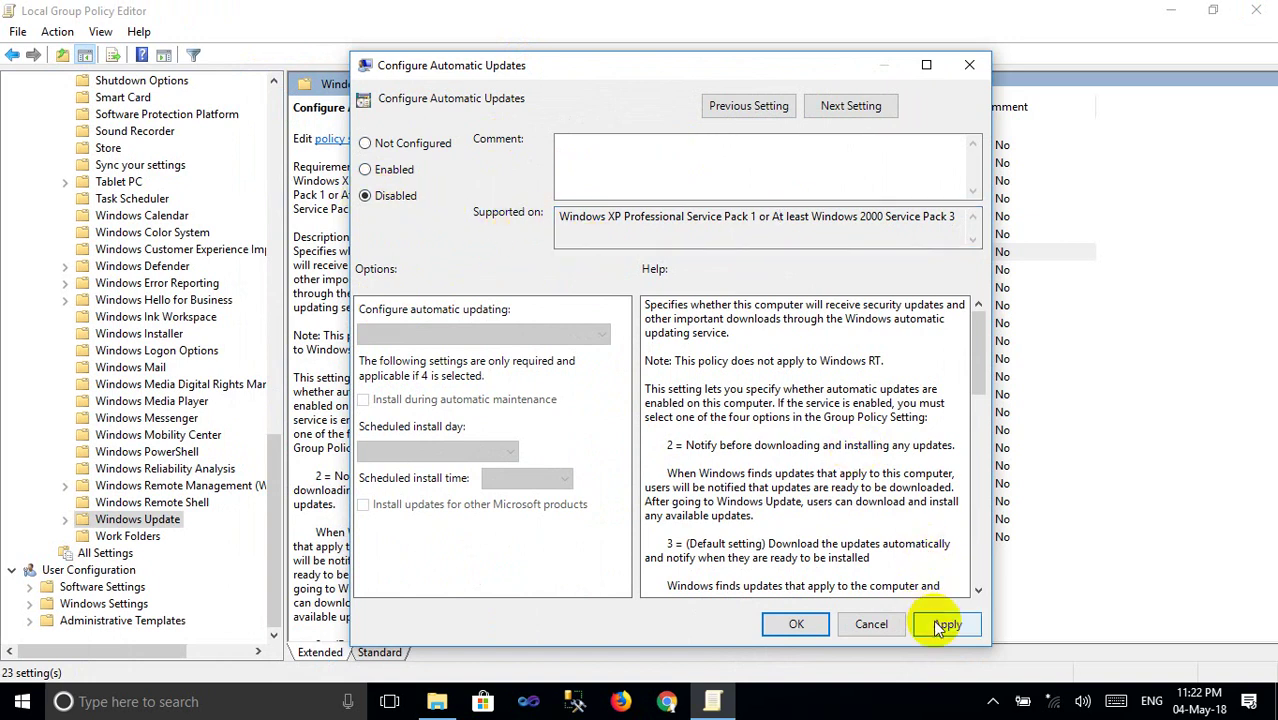
pyautogui.click(939, 623)
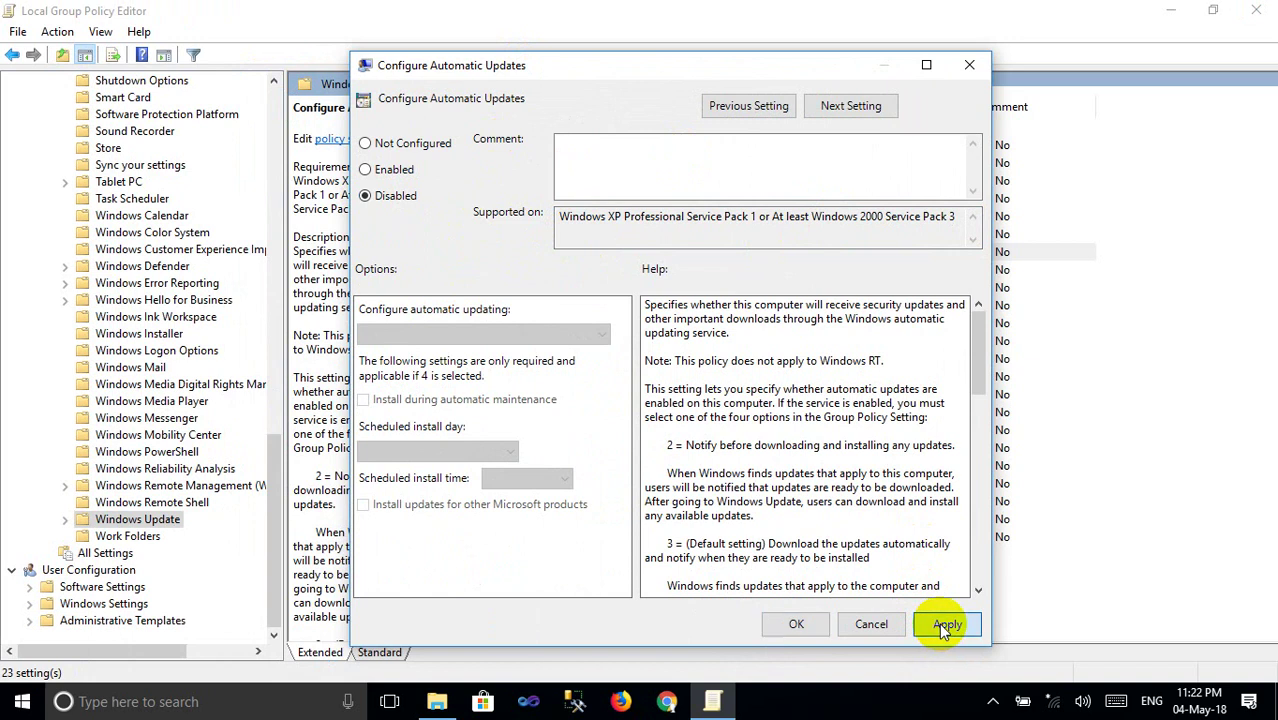
pyautogui.click(801, 624)
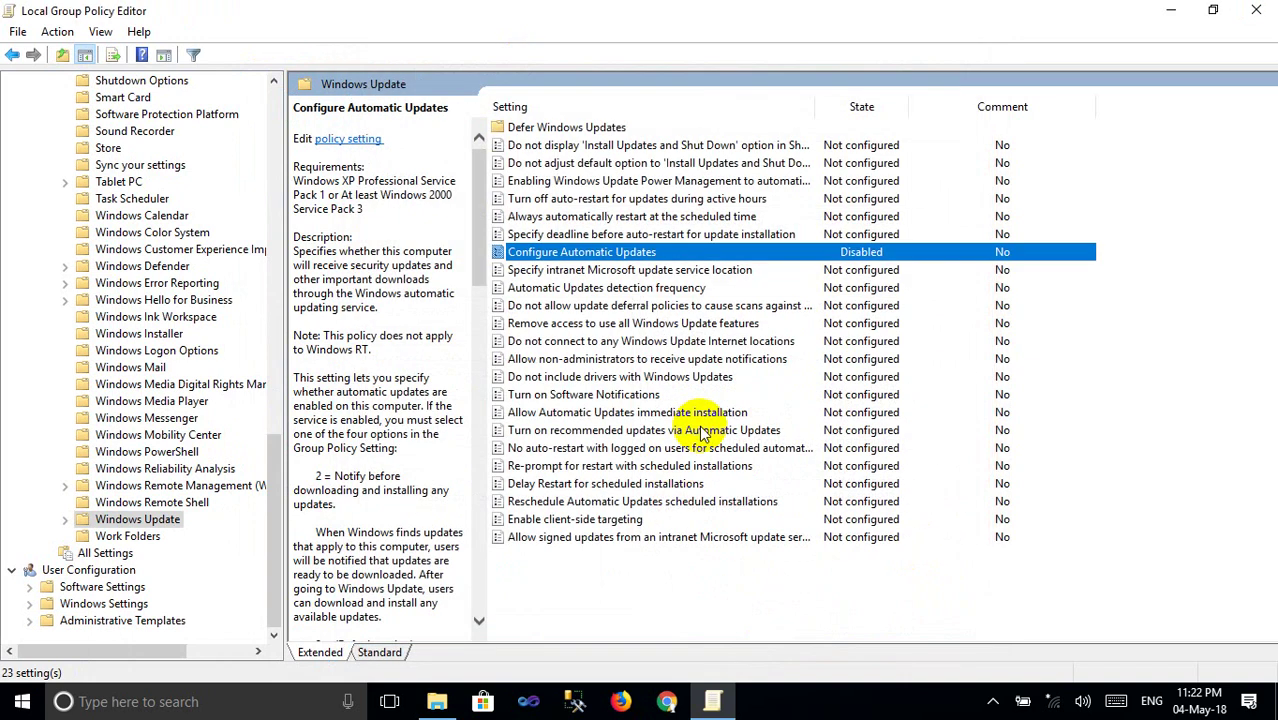